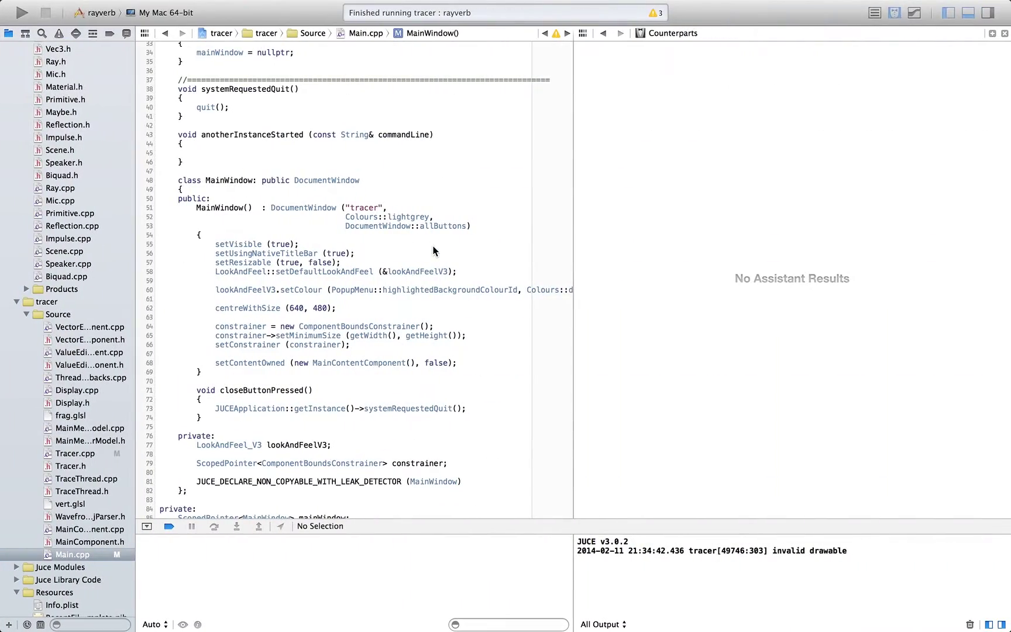
# - Switch desktops to Xcode and run the tracer target with Cmd+R
pyautogui.hotkey('ctrl', 'Right')
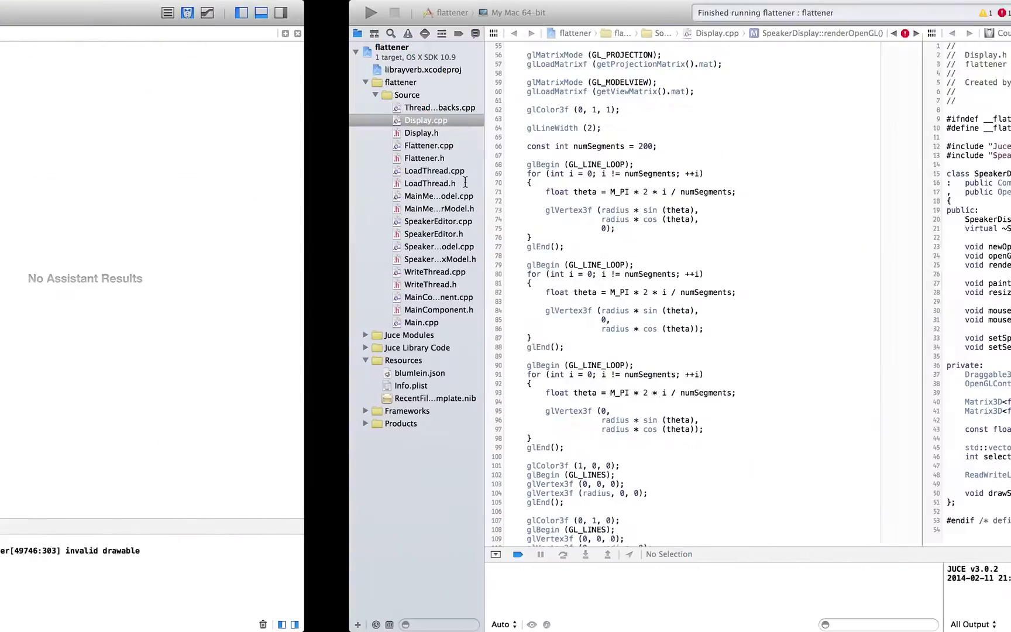
pyautogui.hotkey('ctrl', 'Left')
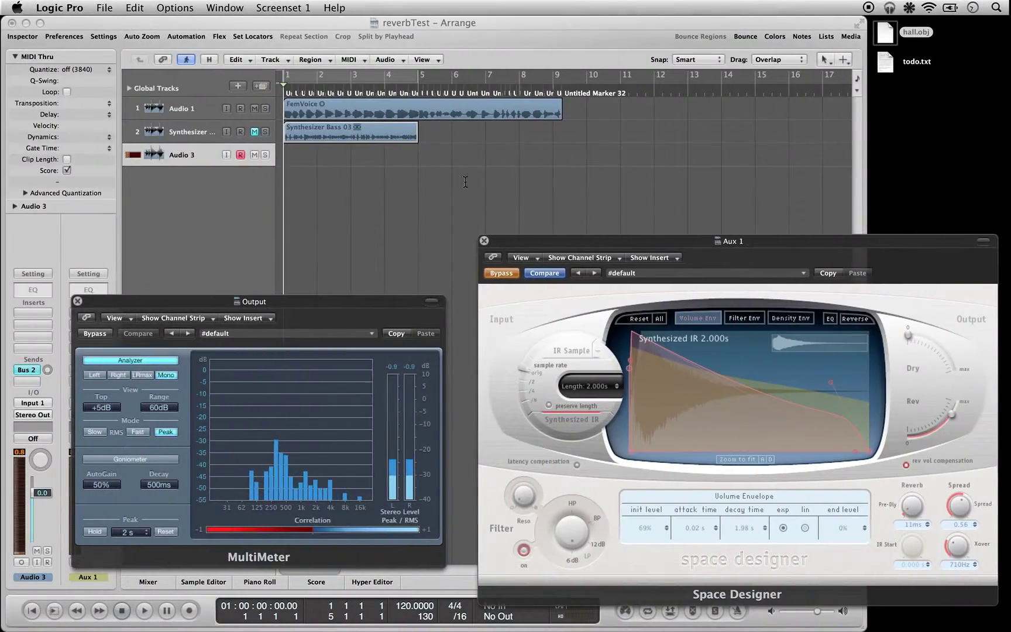
pyautogui.hotkey('ctrl', 'Right')
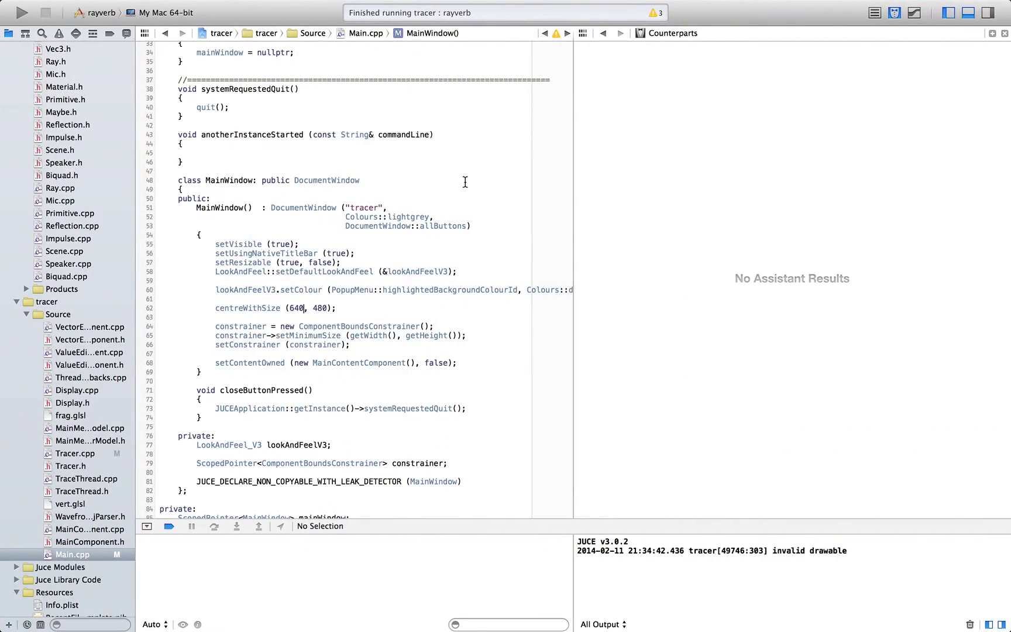
pyautogui.scroll(10, 465, 182)
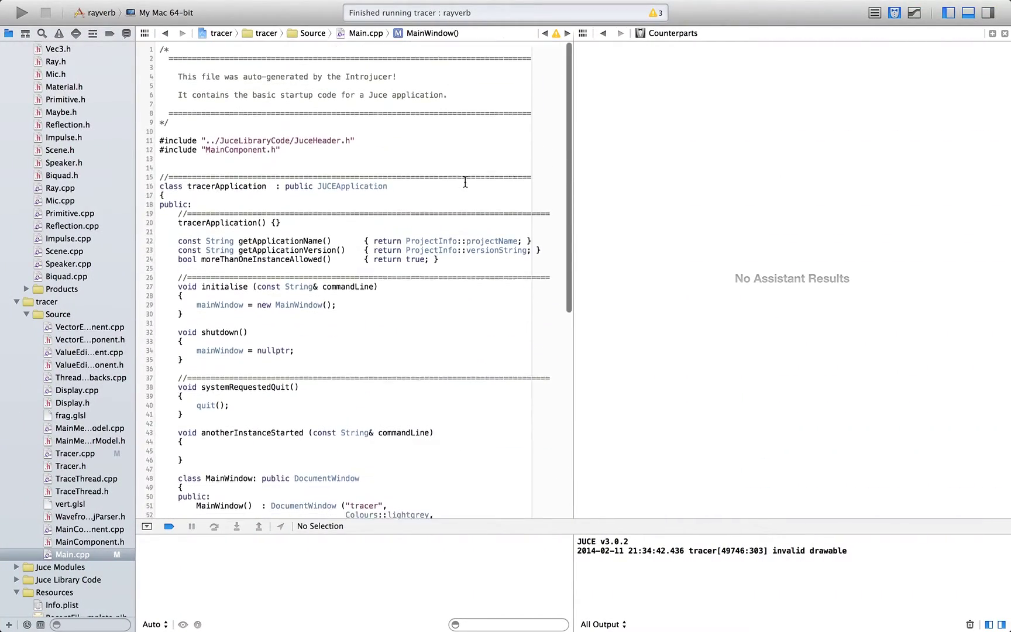
pyautogui.scroll(-13, 465, 182)
pyautogui.scroll(14, 466, 182)
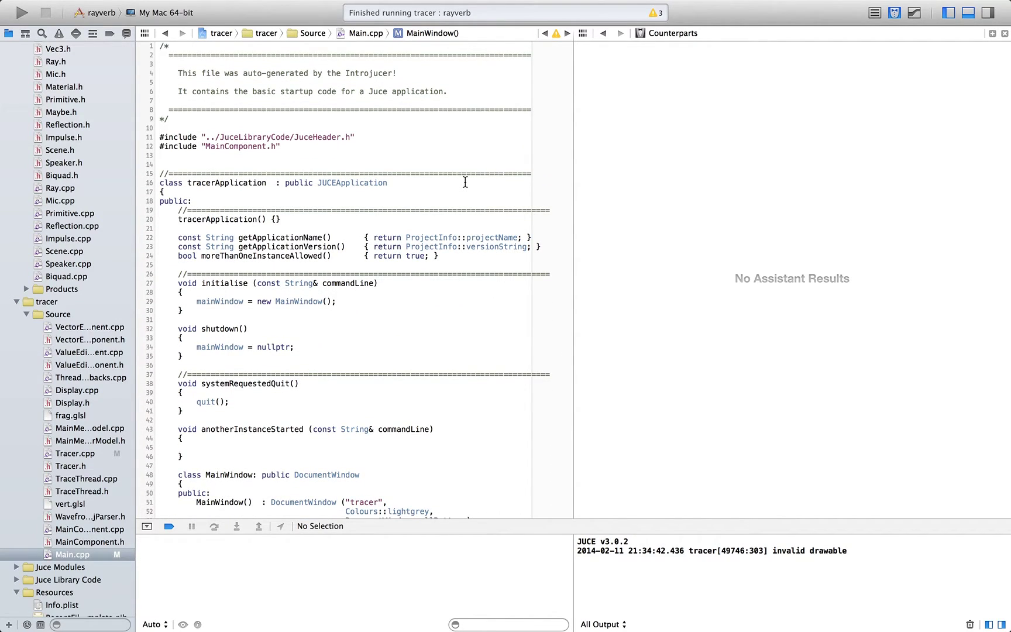
pyautogui.press('super+r')
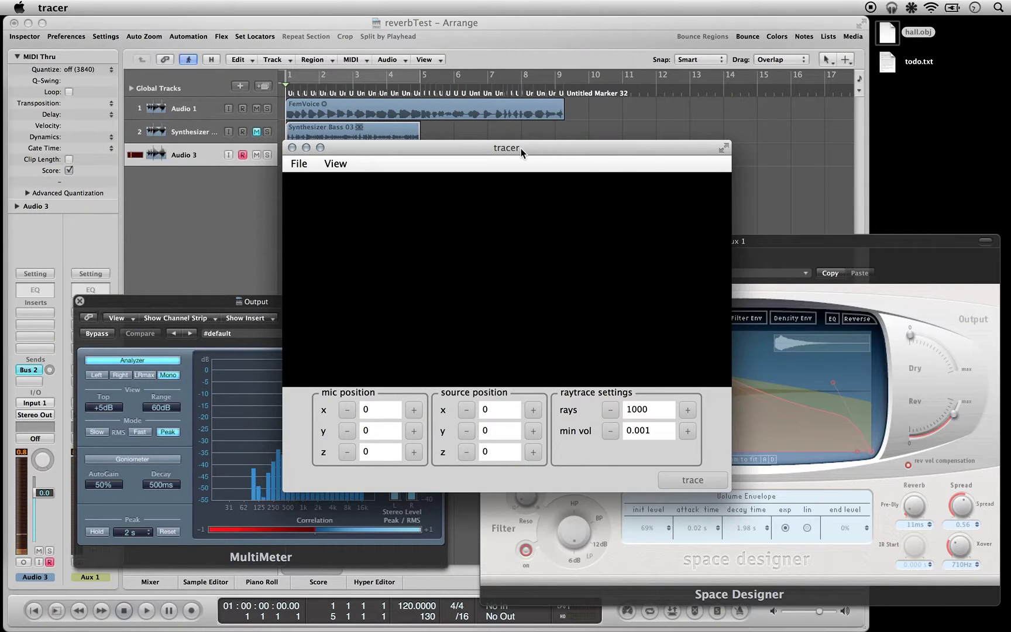
# - Open hall.obj from the Desktop in tracer
pyautogui.moveTo(521, 147); pyautogui.dragTo(518, 76)
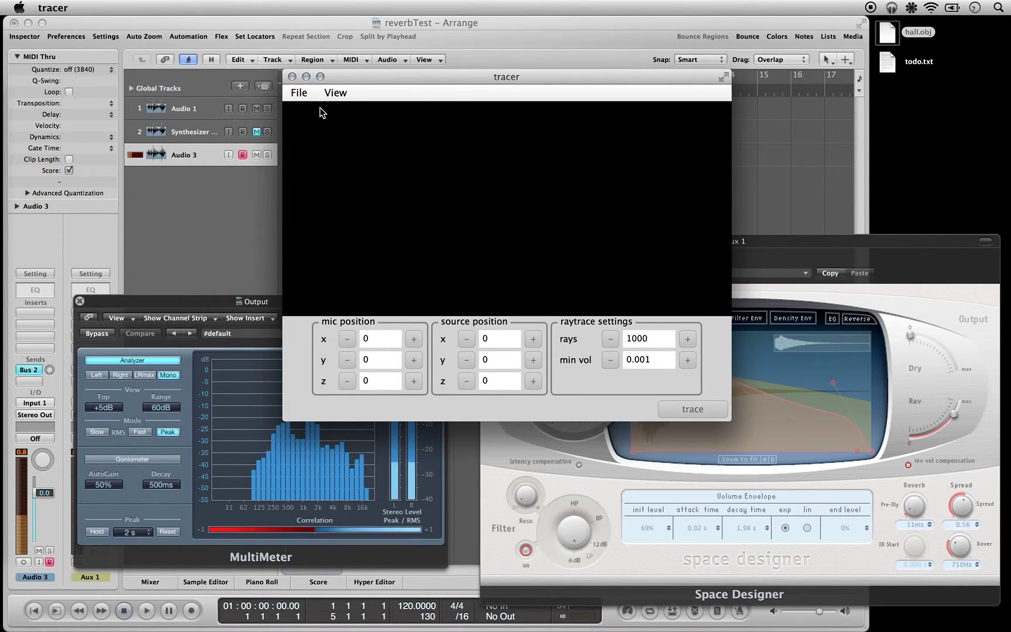
pyautogui.click(304, 97)
pyautogui.click(308, 110)
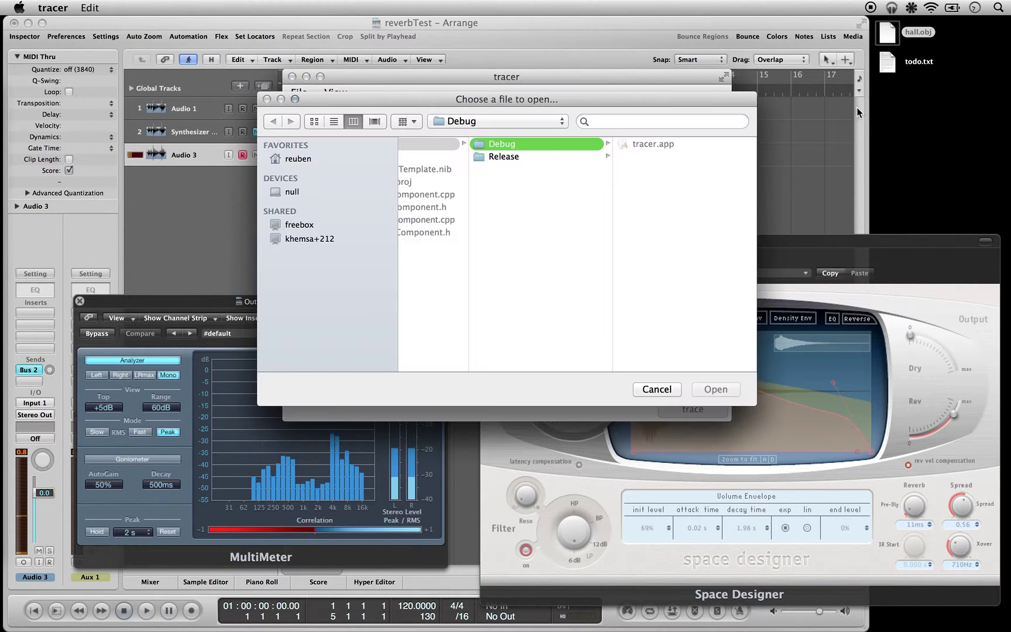
pyautogui.press('super+shift+d')
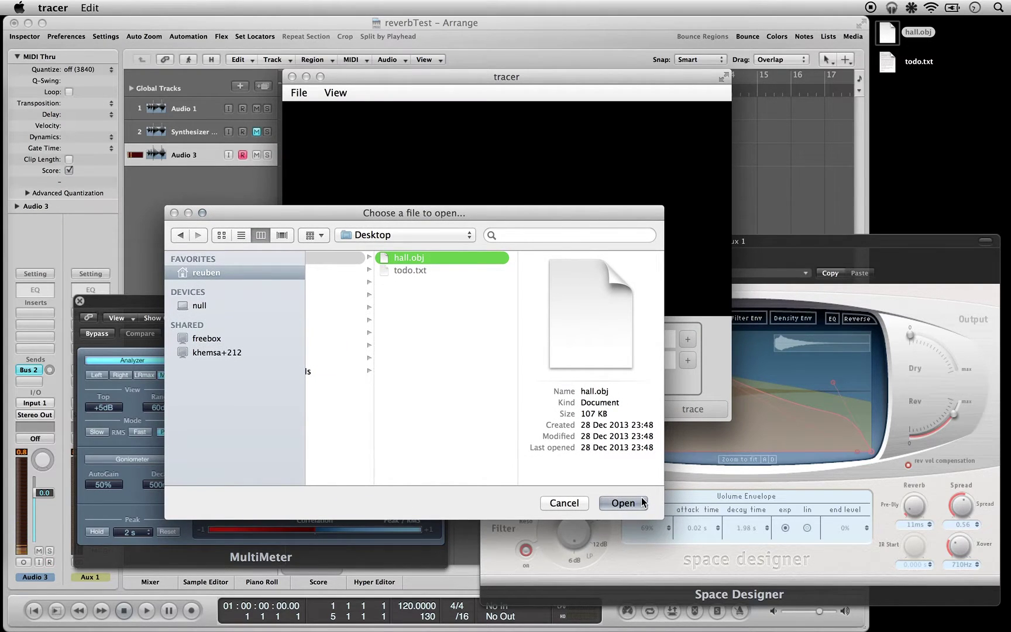
pyautogui.click(642, 502)
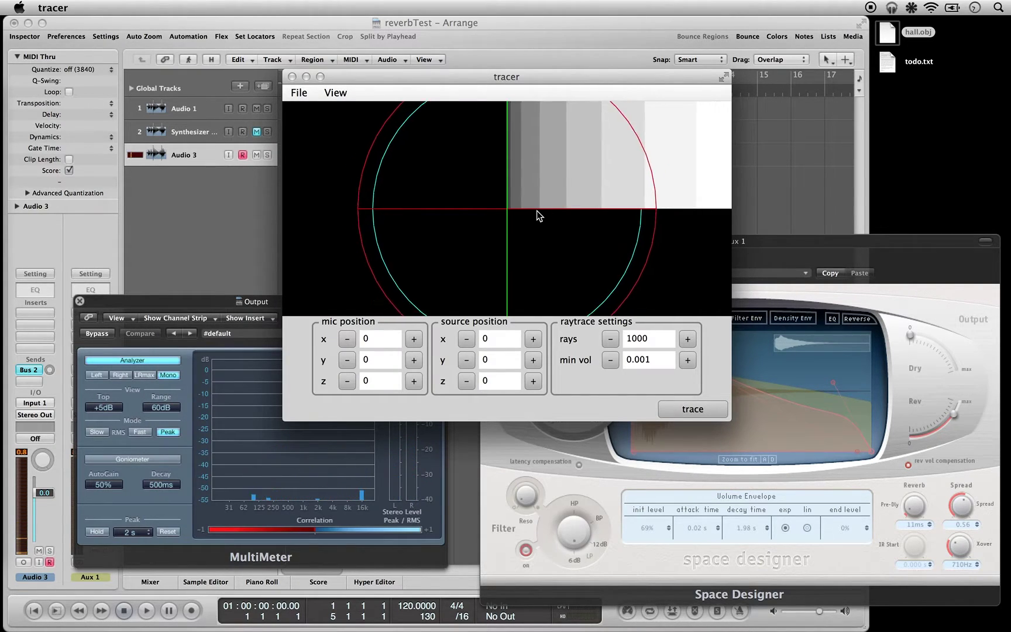
# - Orbit and zoom the 3-D view around the hall, then select the mic x field
pyautogui.scroll(-10, 538, 215)
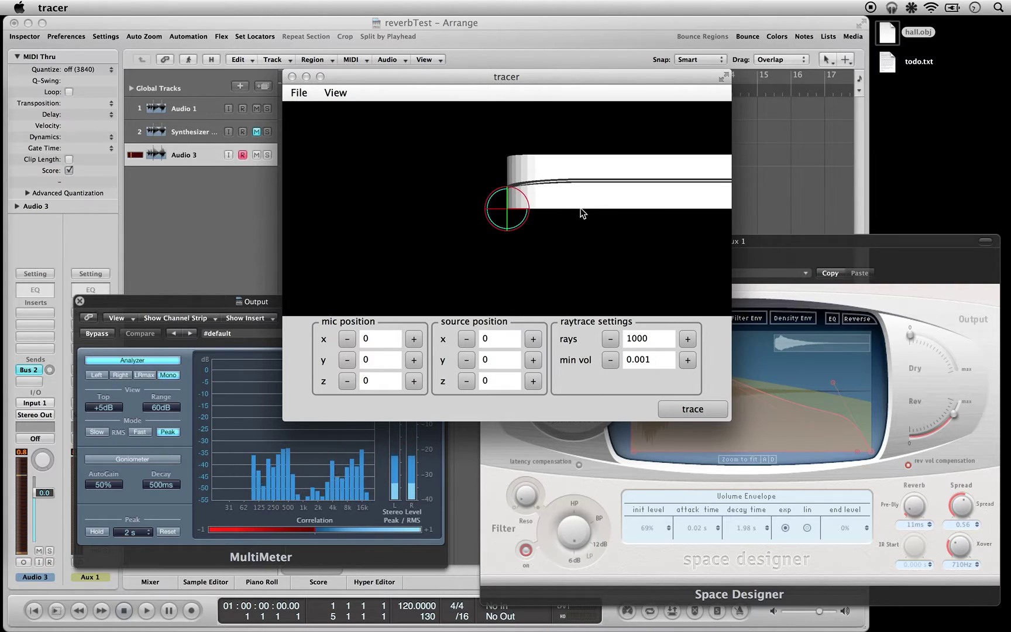
pyautogui.moveTo(589, 207)
pyautogui.mouseDown()
pyautogui.moveTo(546, 221)
pyautogui.moveTo(571, 209)
pyautogui.mouseUp()
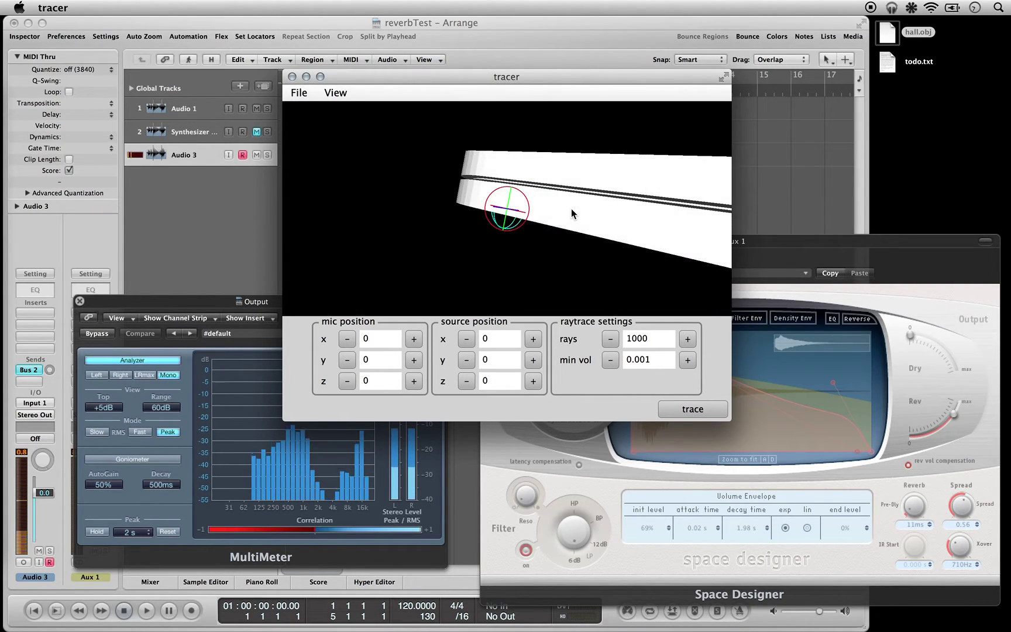
pyautogui.moveTo(493, 217); pyautogui.dragTo(546, 197)
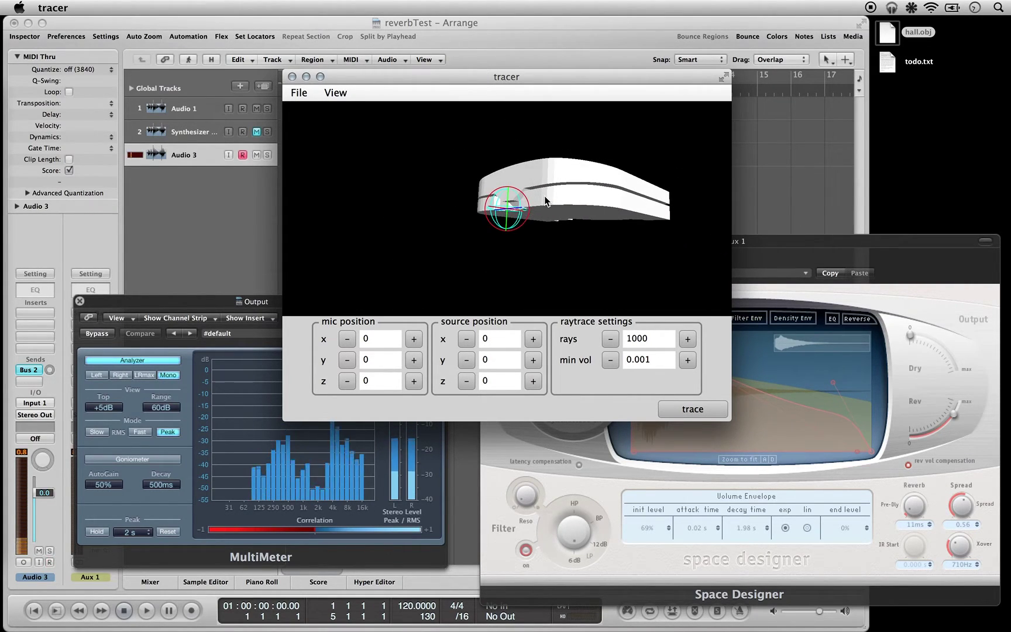
pyautogui.scroll(5, 544, 192)
pyautogui.click(393, 338)
# - Set the mic position to x 50, y 10, z -10
pyautogui.press('BackSpace')
pyautogui.write('50')
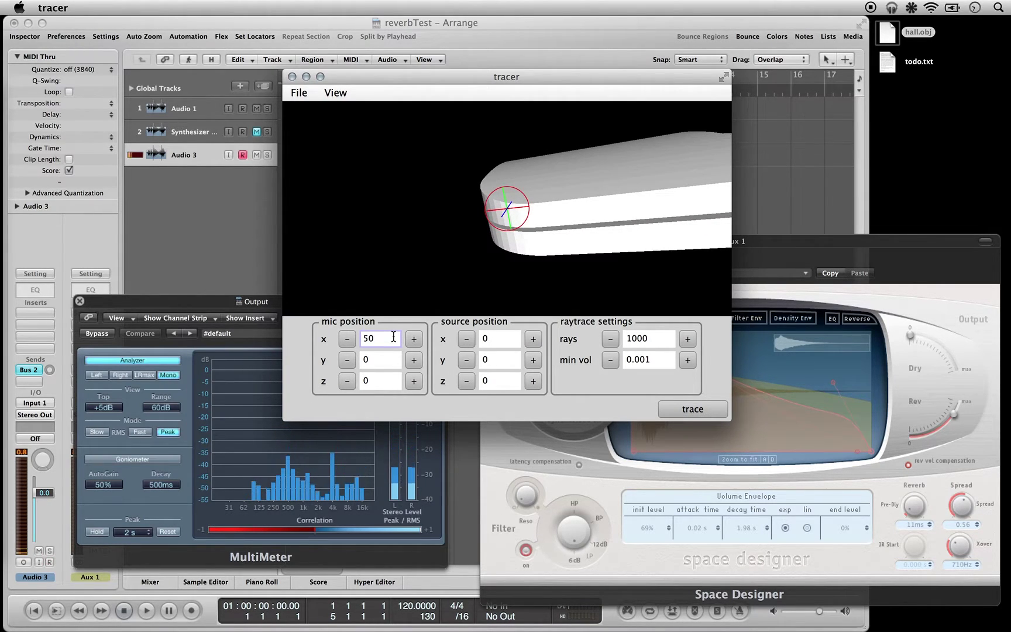
pyautogui.press('Return')
pyautogui.click(388, 358)
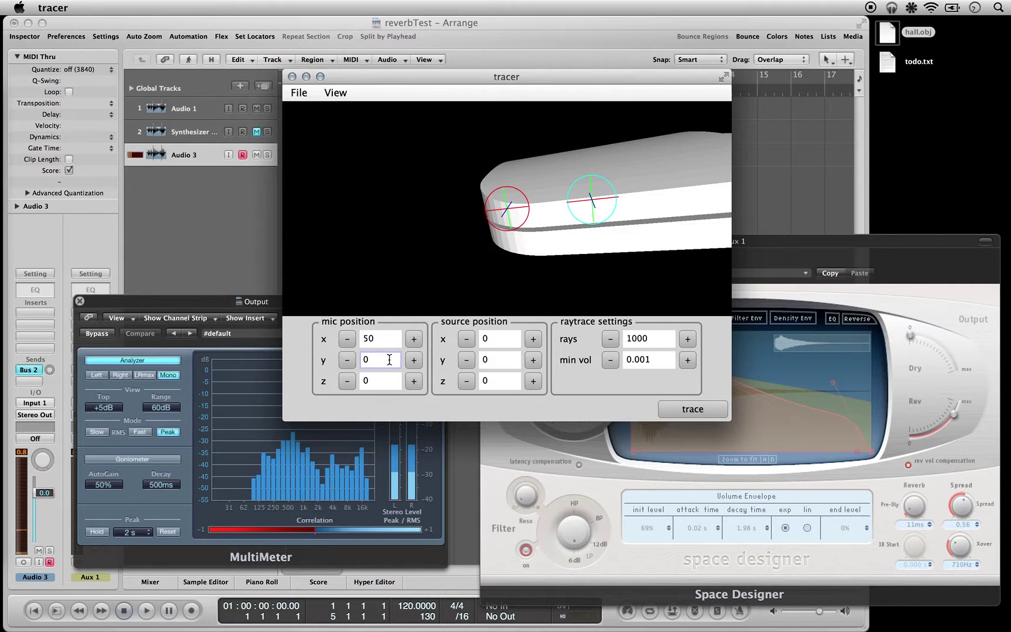
pyautogui.press('BackSpace')
pyautogui.write('10')
pyautogui.press('Return')
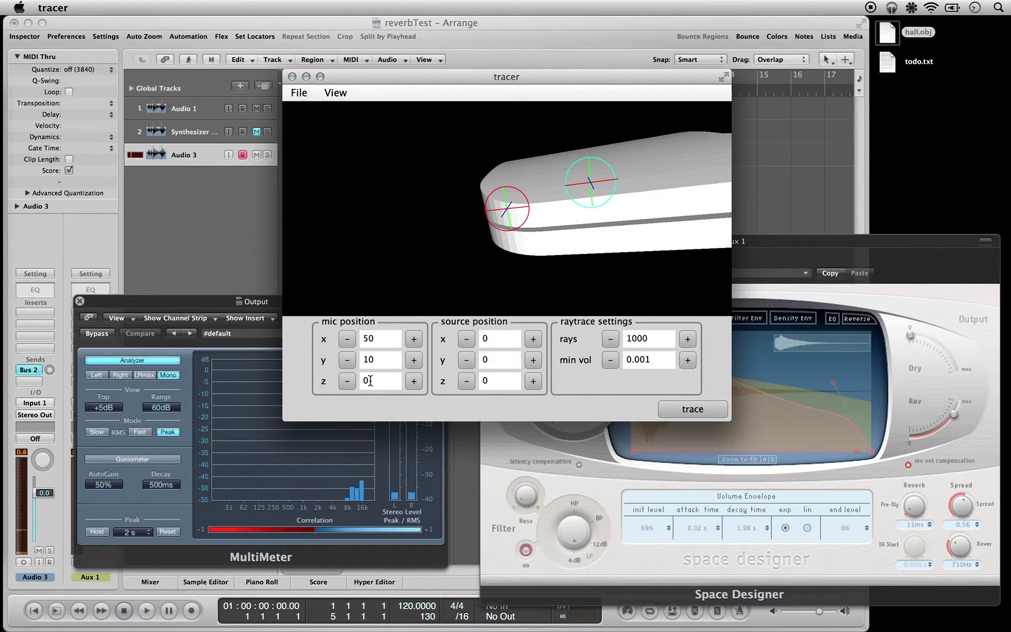
pyautogui.click(370, 381)
pyautogui.press('BackSpace')
pyautogui.write('-10')
pyautogui.press('Return')
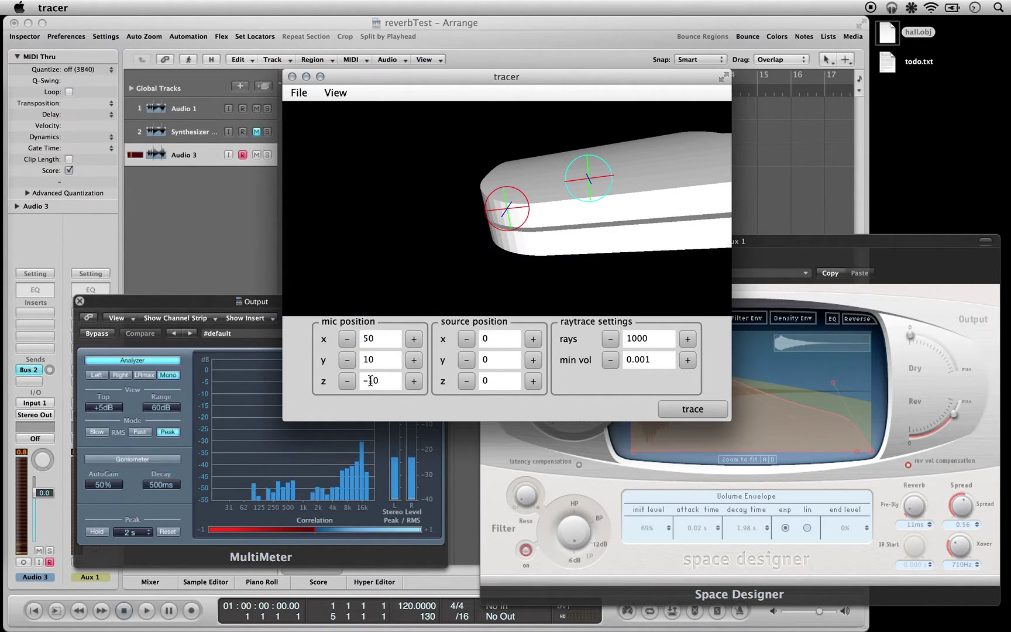
# - Set the sound source position to x 70, y 20, z 10 and rotate the view toward both
pyautogui.click(506, 340)
pyautogui.press('BackSpace')
pyautogui.write('70')
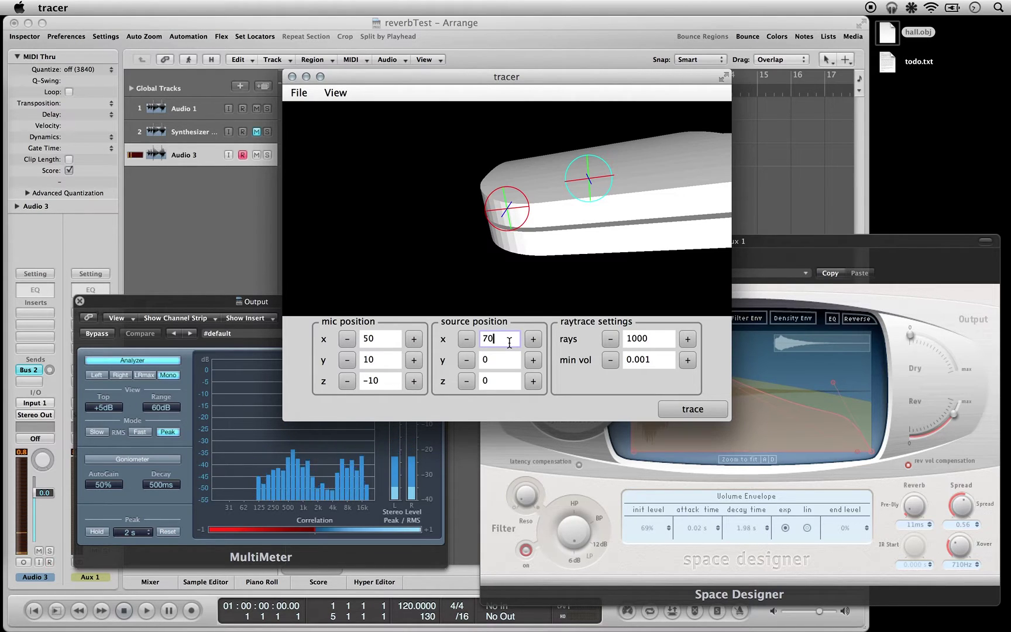
pyautogui.press('Return')
pyautogui.click(506, 358)
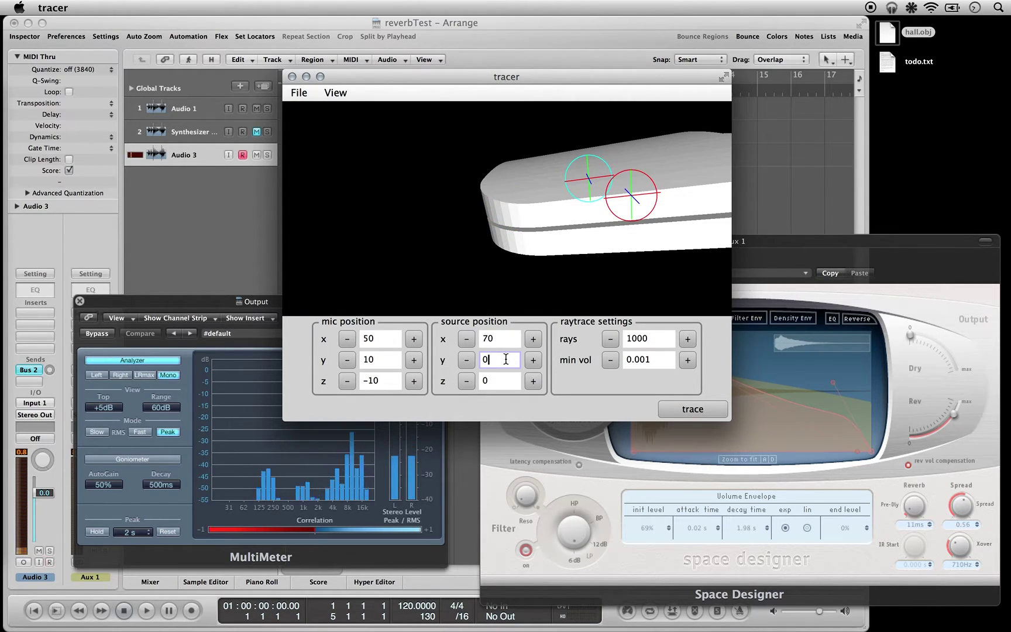
pyautogui.write('20')
pyautogui.press('Return')
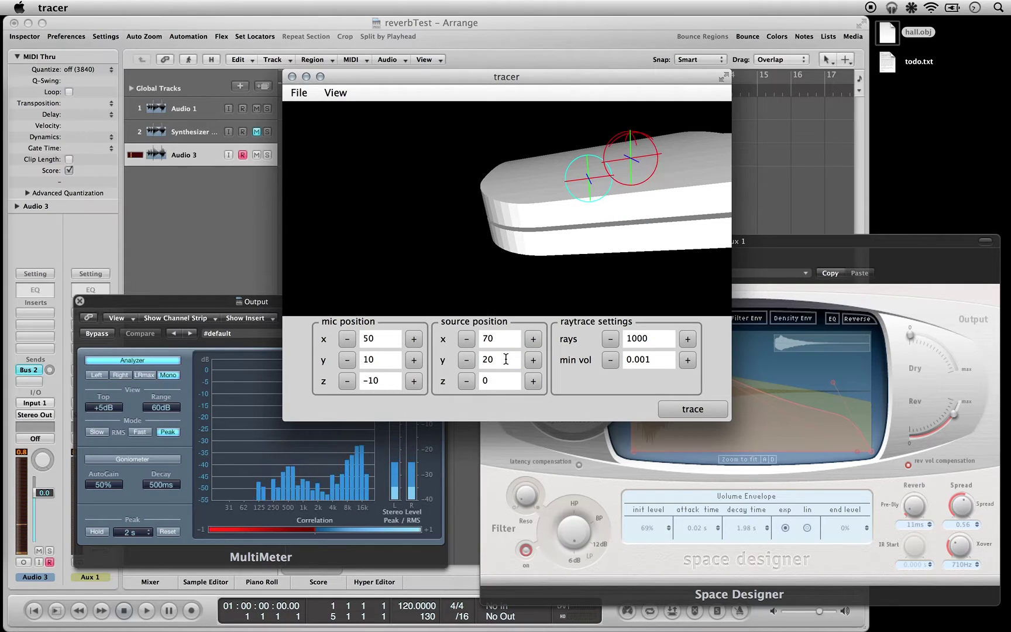
pyautogui.click(516, 381)
pyautogui.press('BackSpace')
pyautogui.write('10')
pyautogui.press('Return')
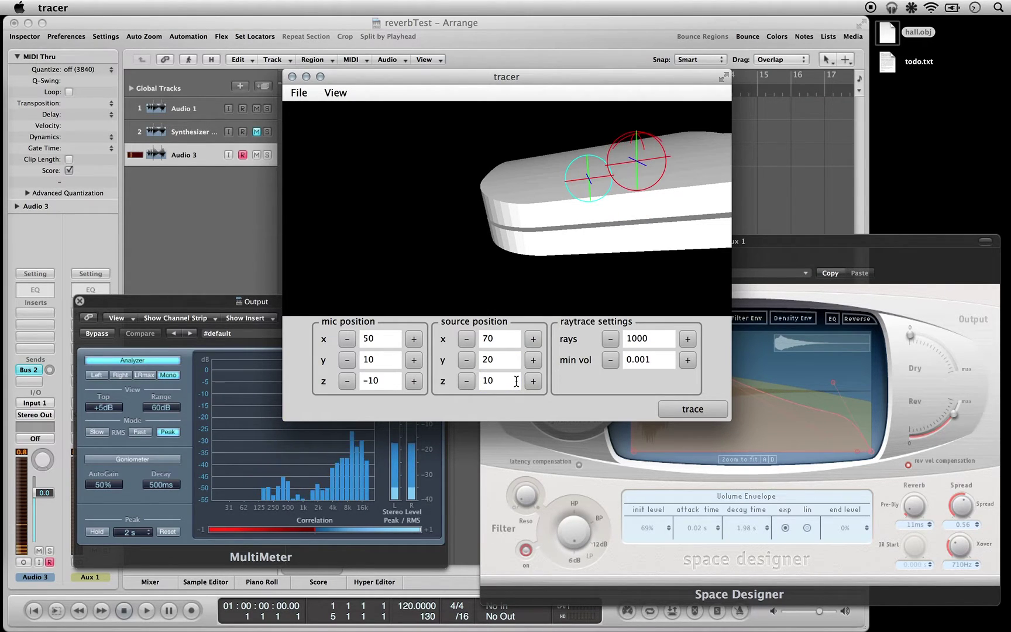
pyautogui.moveTo(614, 211); pyautogui.dragTo(562, 193)
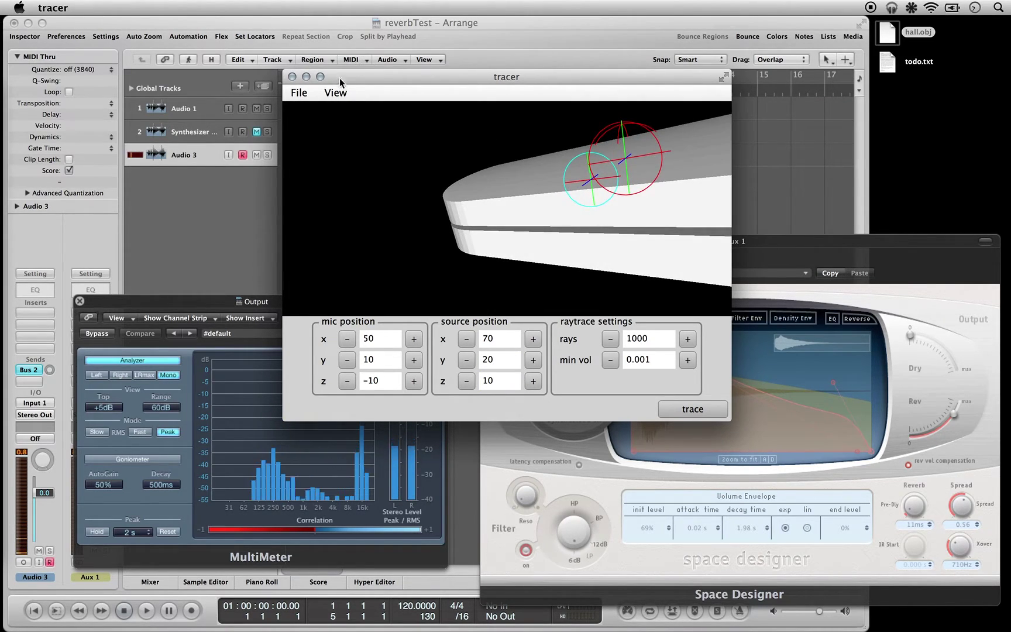
pyautogui.click(335, 92)
# - Try the wireframe display on the hall model, then return it to solid shading
pyautogui.click(340, 111)
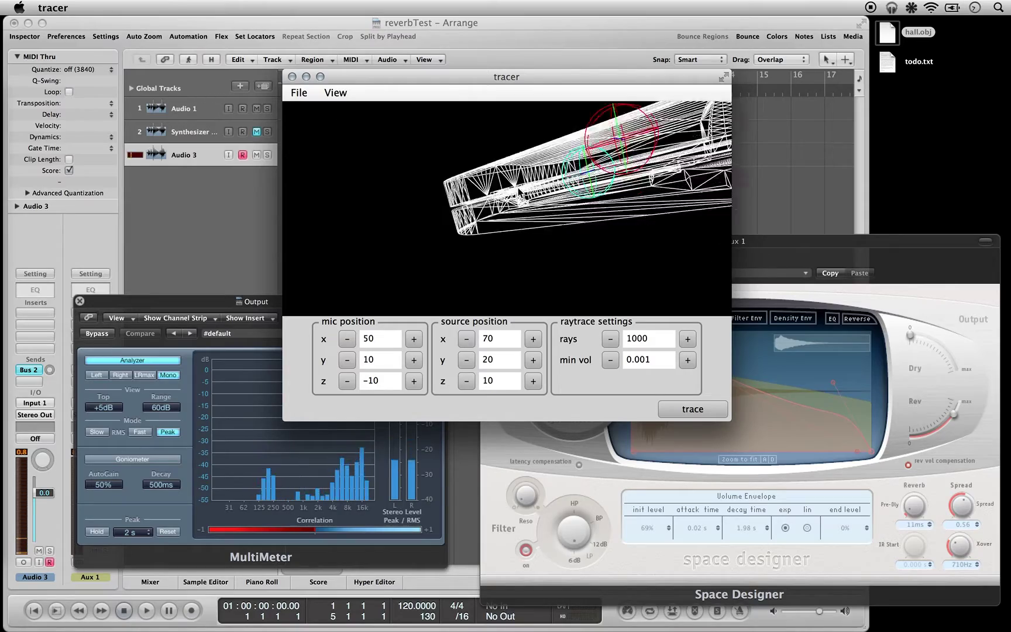
pyautogui.moveTo(694, 193); pyautogui.dragTo(438, 230)
pyautogui.scroll(5, 631, 222)
pyautogui.click(350, 95)
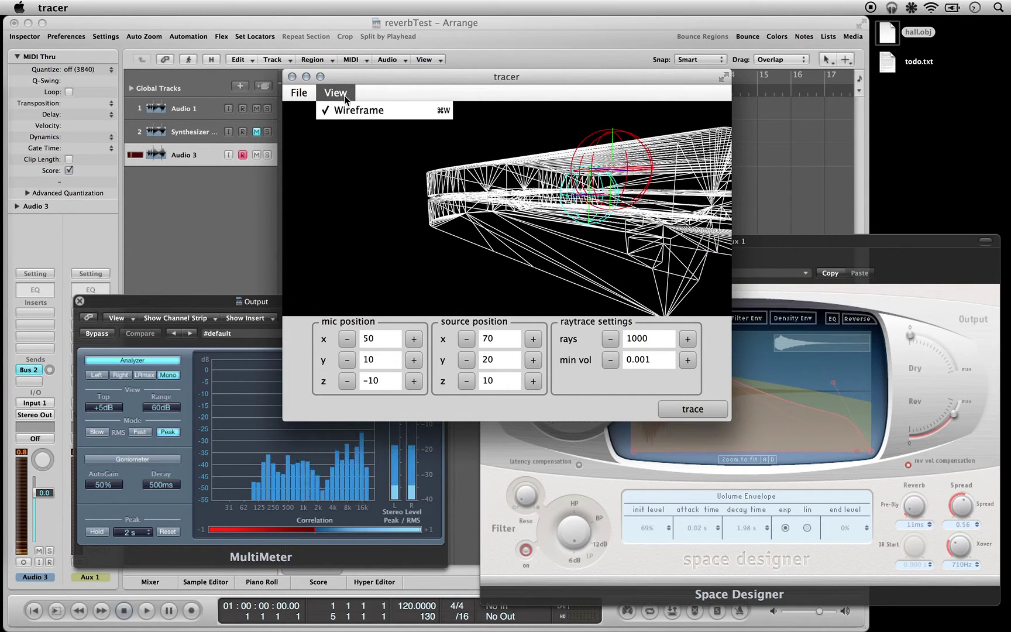
pyautogui.click(346, 111)
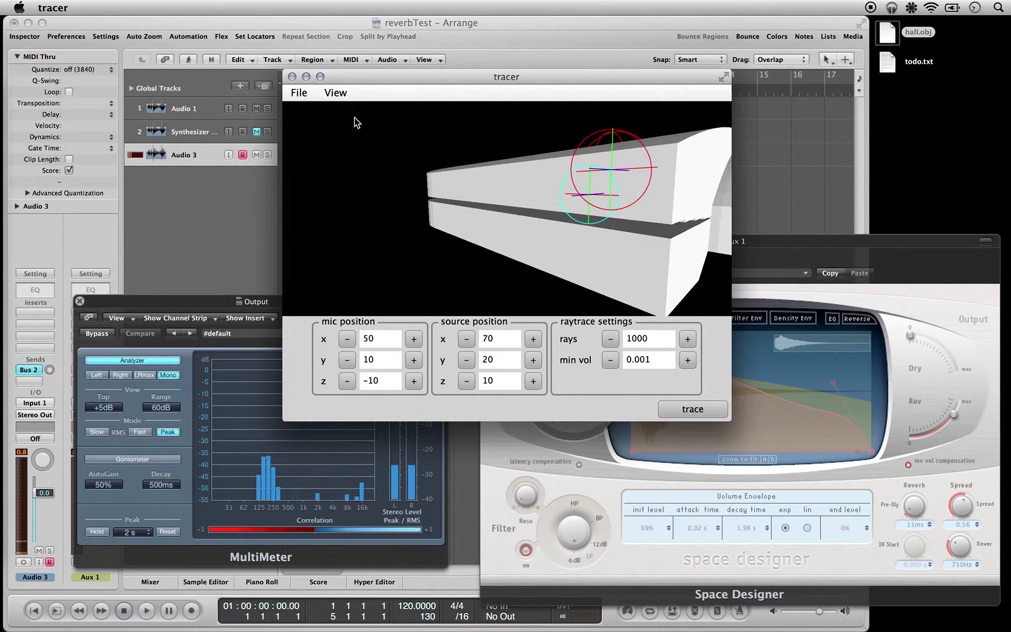
# - Start the trace and save its results as halltrace on the Desktop
pyautogui.click(694, 409)
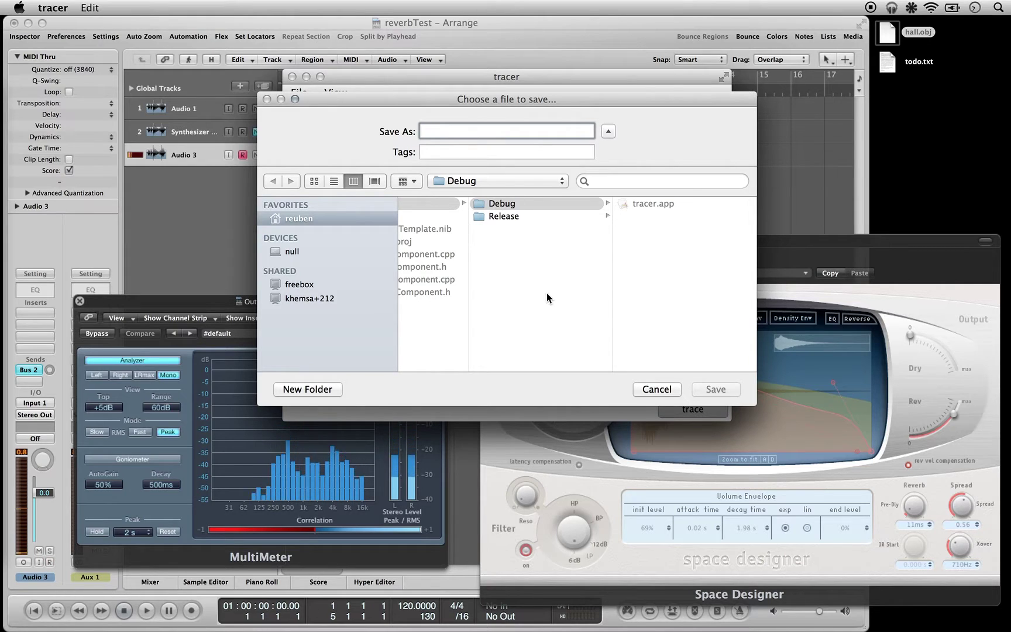
pyautogui.hscroll(-10, 547, 293)
pyautogui.click(454, 204)
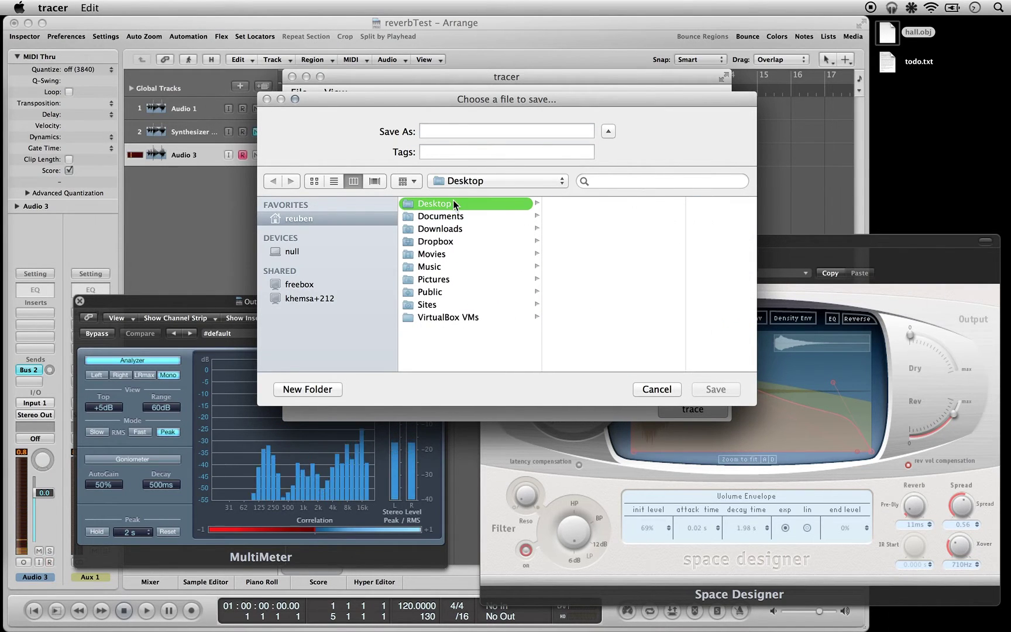
pyautogui.click(455, 127)
pyautogui.write('halltrace')
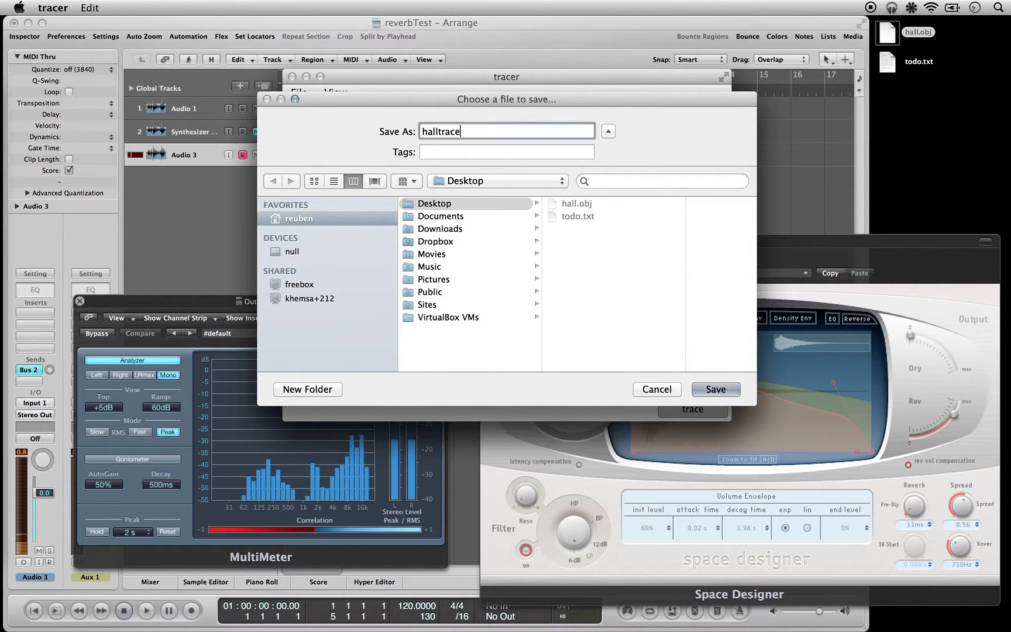
pyautogui.press('Return')
# - Orbit the hall model while the trace finishes, then drag halltrace.json onto the text editor
pyautogui.moveTo(508, 75); pyautogui.dragTo(446, 39)
pyautogui.moveTo(596, 152); pyautogui.dragTo(497, 171)
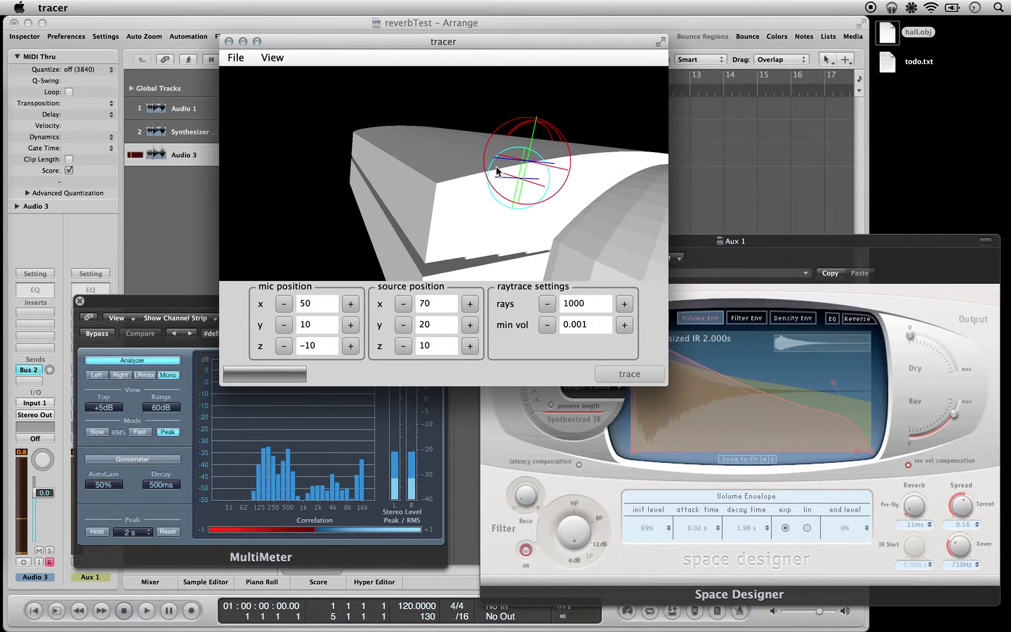
pyautogui.moveTo(339, 161); pyautogui.dragTo(341, 171)
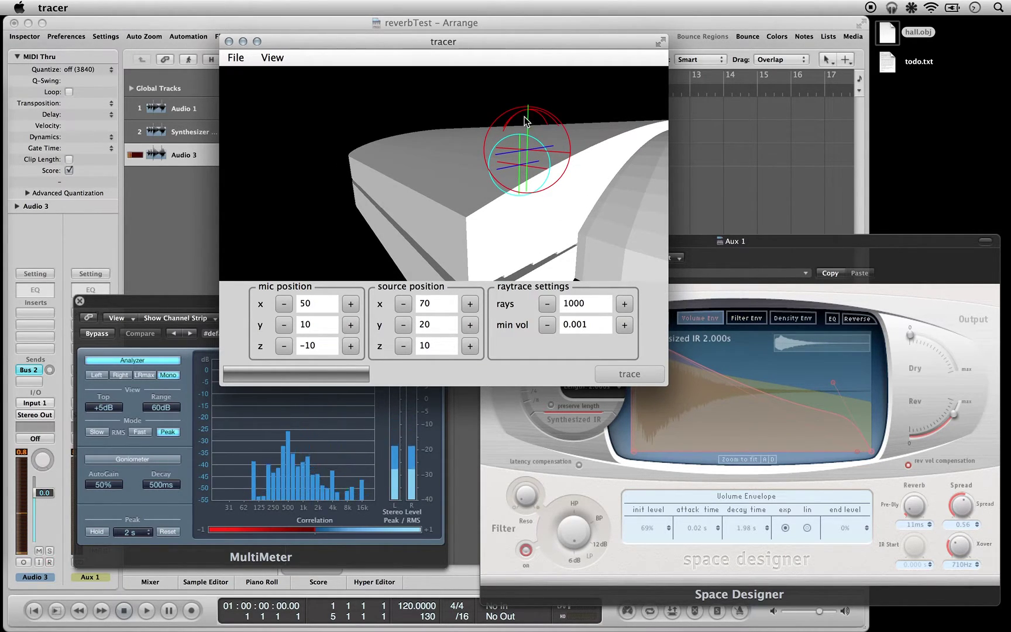
pyautogui.moveTo(445, 176); pyautogui.dragTo(407, 181)
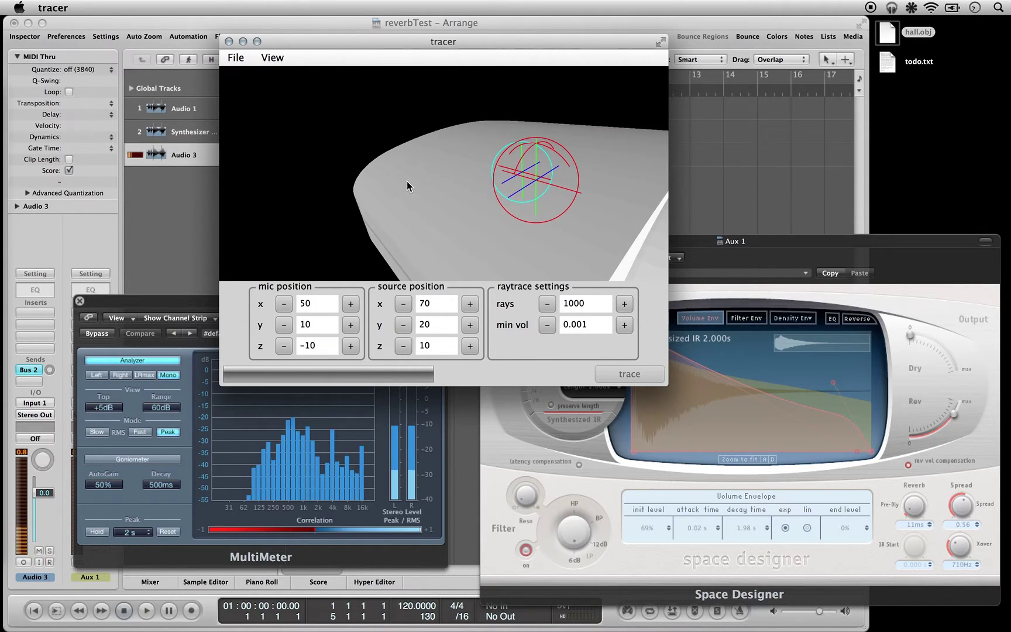
pyautogui.moveTo(543, 157); pyautogui.dragTo(541, 163)
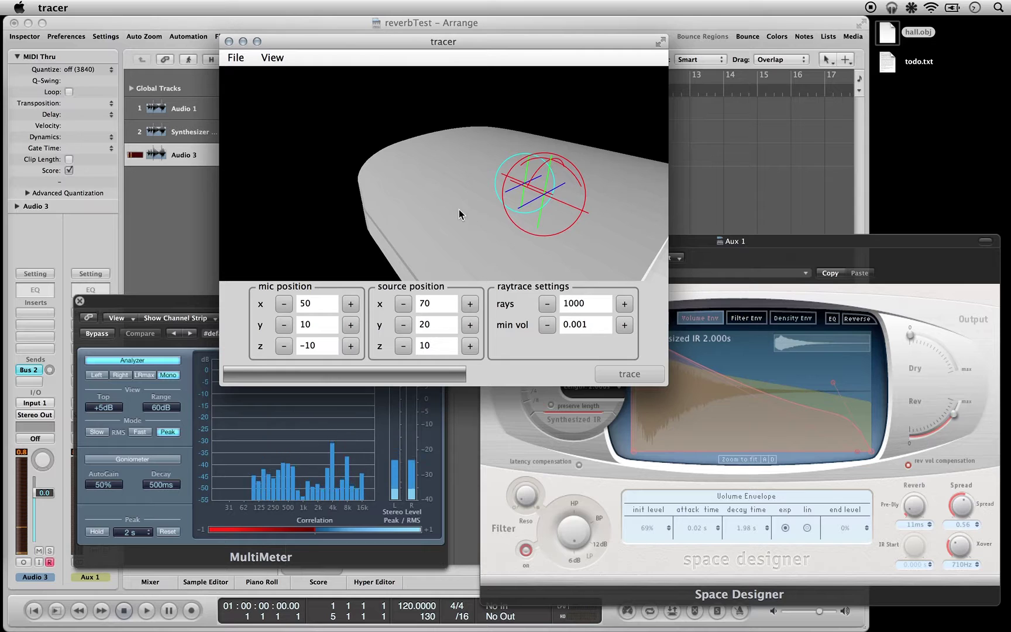
pyautogui.moveTo(404, 191); pyautogui.dragTo(438, 192)
pyautogui.moveTo(512, 190); pyautogui.dragTo(578, 203)
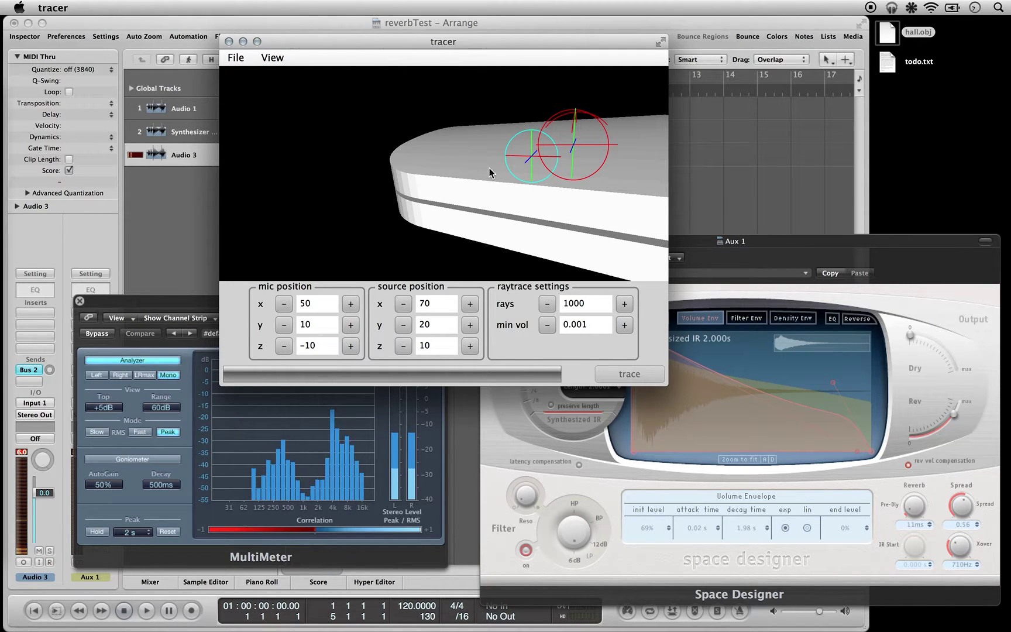
pyautogui.moveTo(489, 168)
pyautogui.mouseDown()
pyautogui.moveTo(474, 183)
pyautogui.moveTo(598, 173)
pyautogui.moveTo(497, 179)
pyautogui.mouseUp()
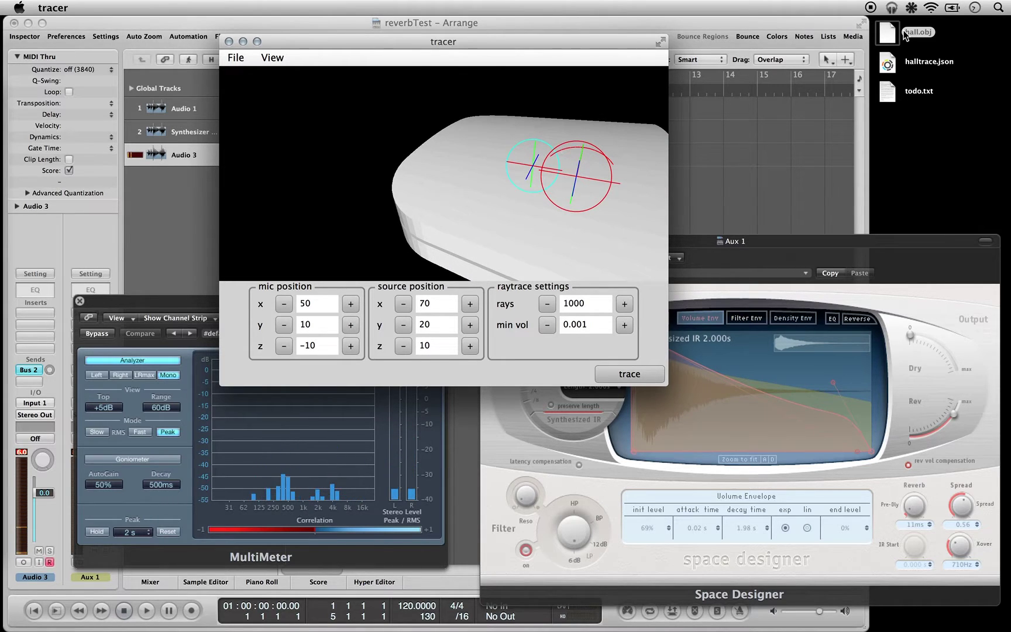
pyautogui.moveTo(888, 58); pyautogui.dragTo(6, 448)
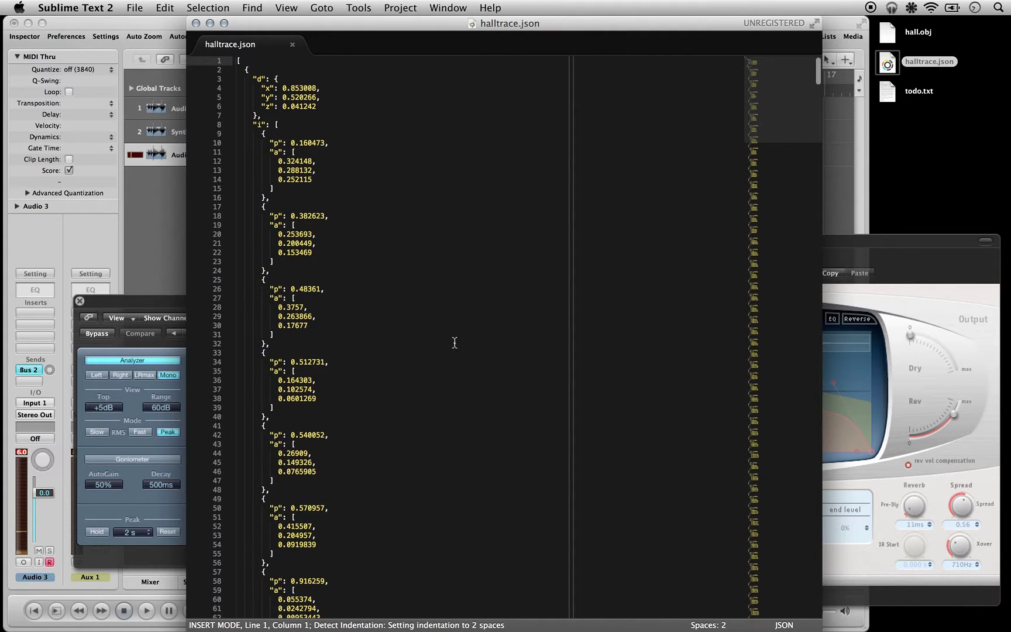
# - Select the opening lines of halltrace.json and scroll through the trace data
pyautogui.moveTo(320, 107); pyautogui.dragTo(188, 85)
pyautogui.click(314, 92)
pyautogui.scroll(-5, 356, 214)
pyautogui.scroll(-3, 359, 214)
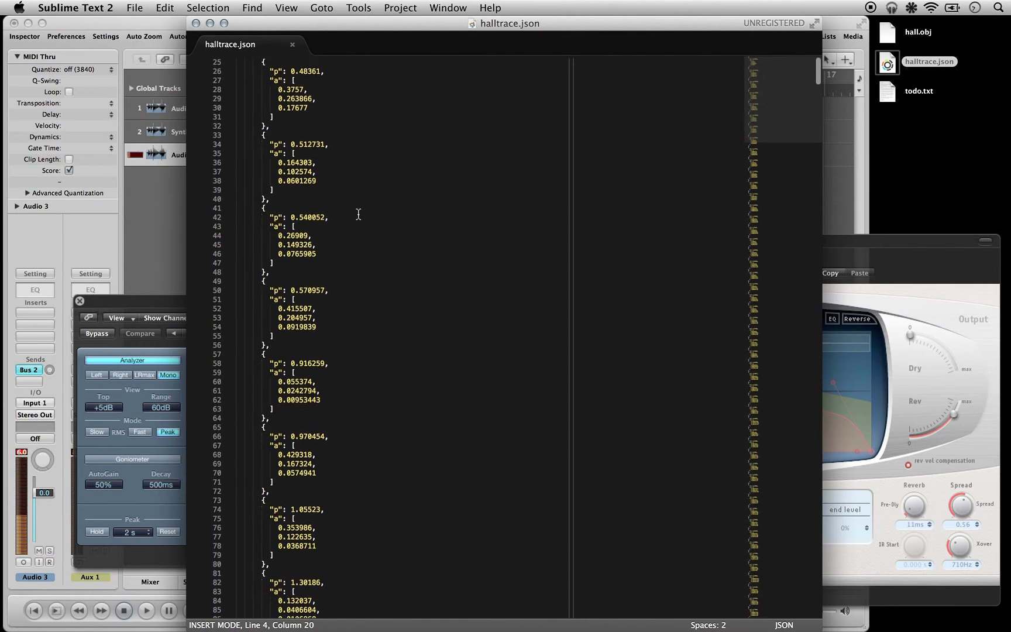
pyautogui.scroll(3, 359, 215)
pyautogui.scroll(3, 359, 215)
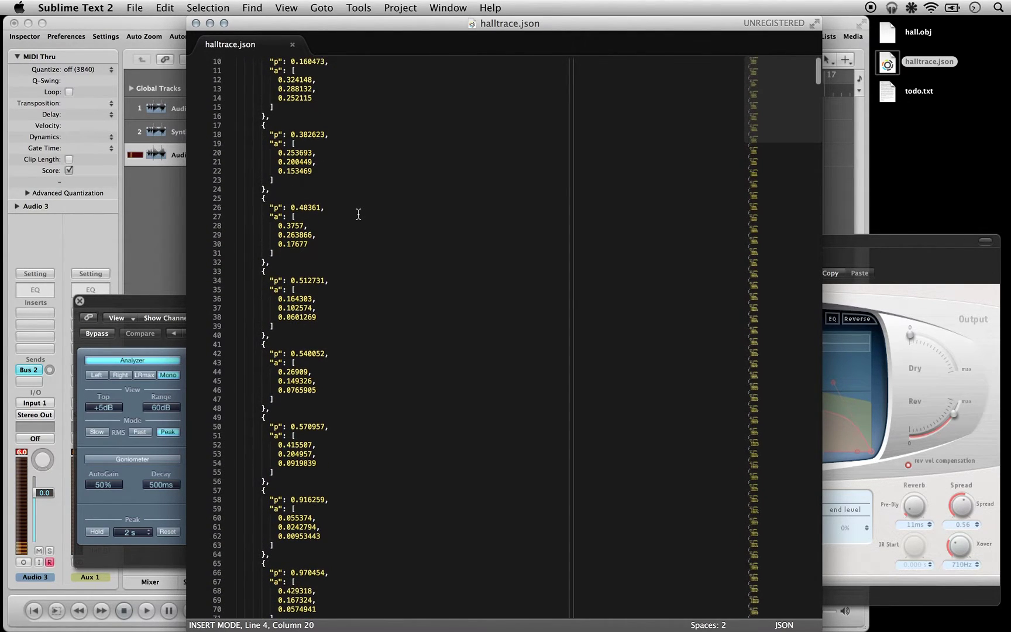
# - Select the entry with p 0.382623 and its three amplitude values, then scroll further
pyautogui.moveTo(332, 175); pyautogui.dragTo(284, 166)
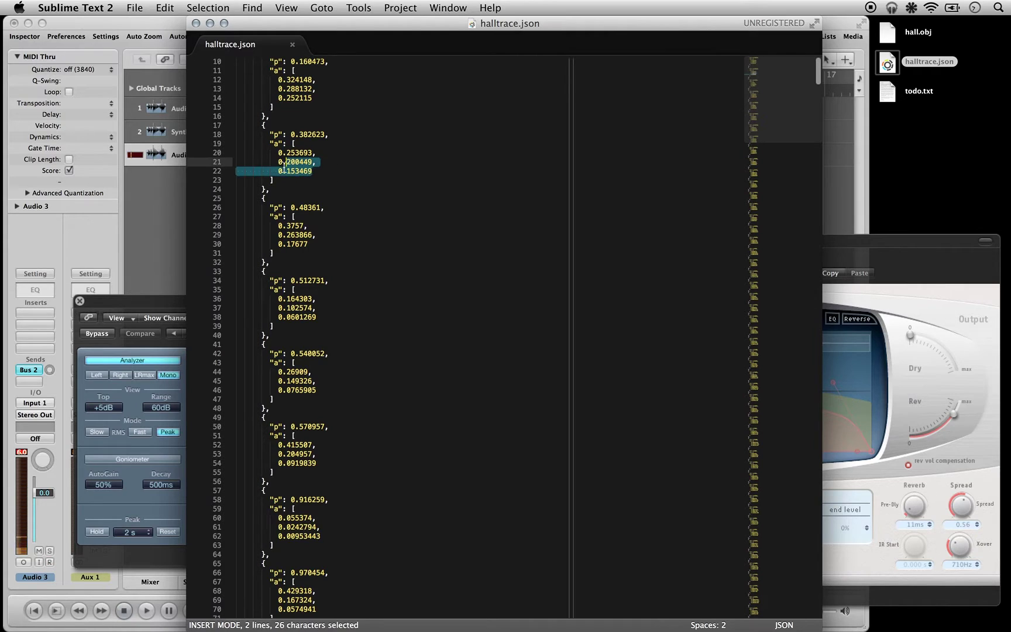
pyautogui.tripleClick(305, 134)
pyautogui.moveTo(324, 170); pyautogui.dragTo(237, 153)
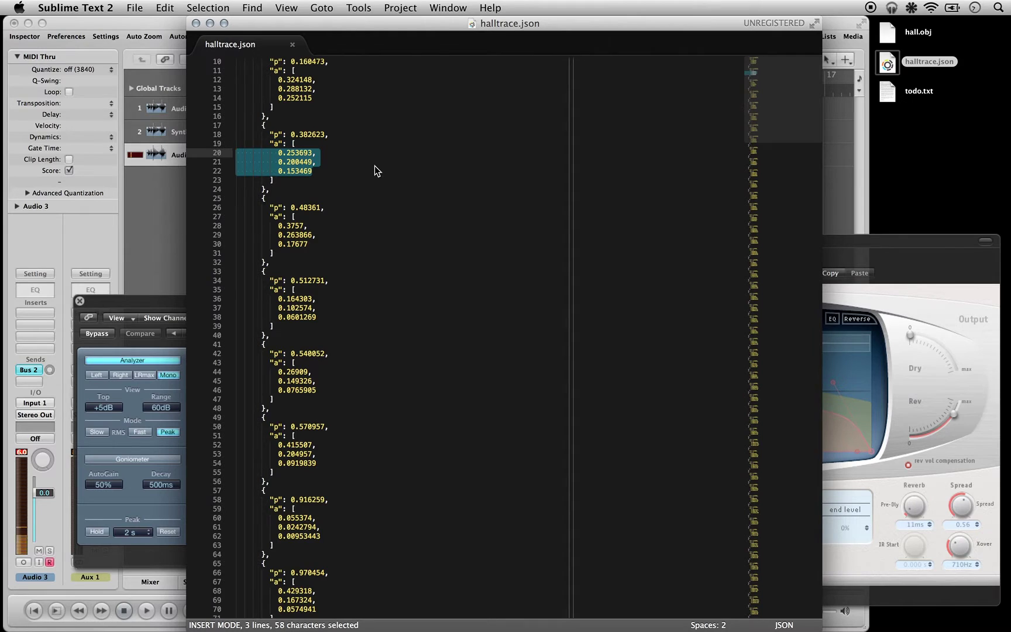
pyautogui.scroll(-7, 374, 169)
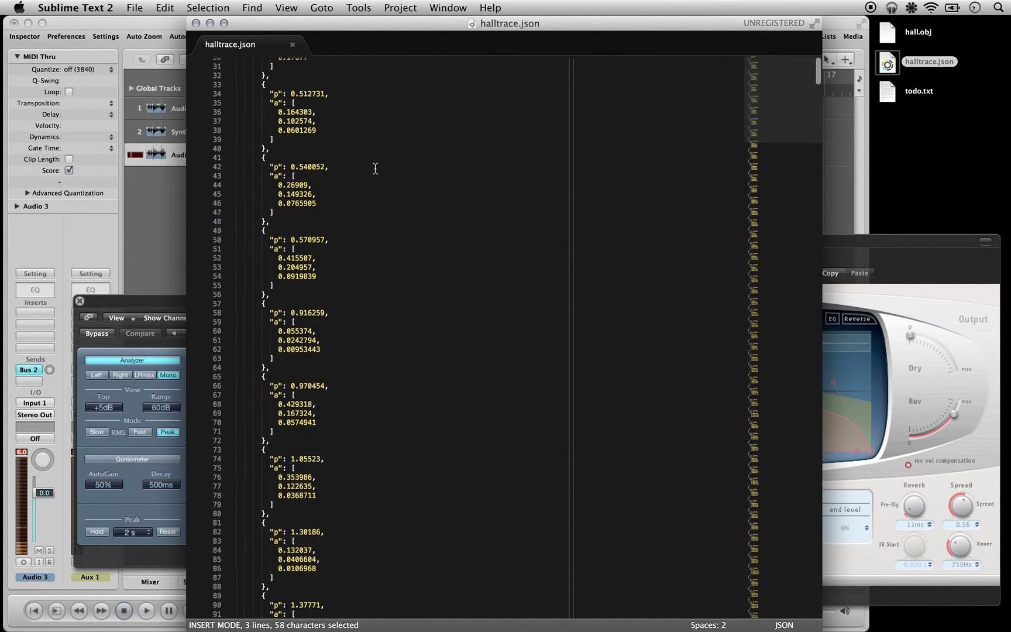
pyautogui.scroll(-10, 375, 168)
pyautogui.scroll(-11, 375, 169)
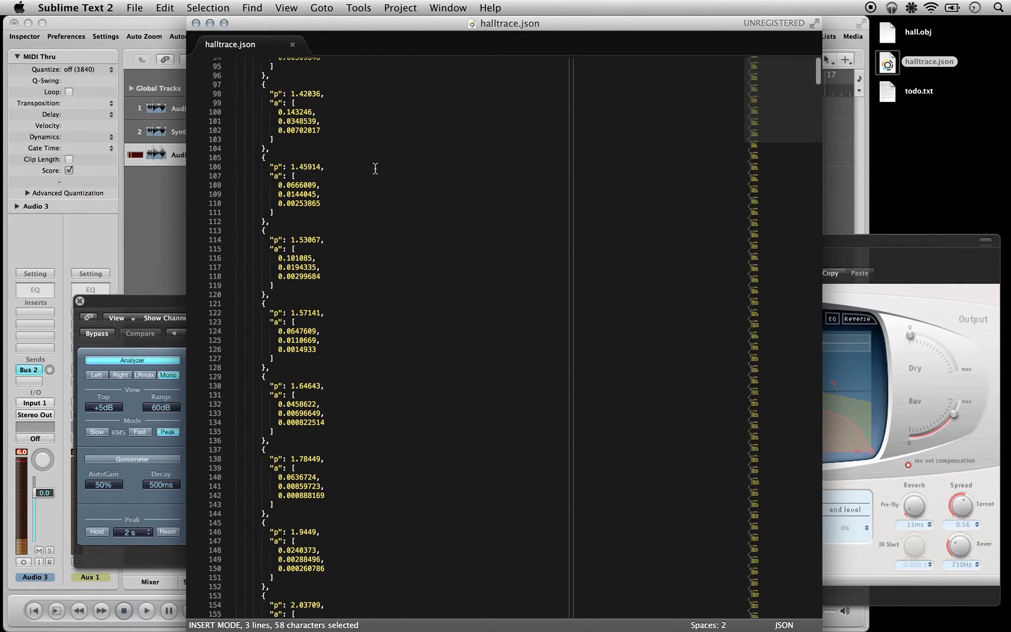
pyautogui.moveTo(466, 23); pyautogui.dragTo(399, 23)
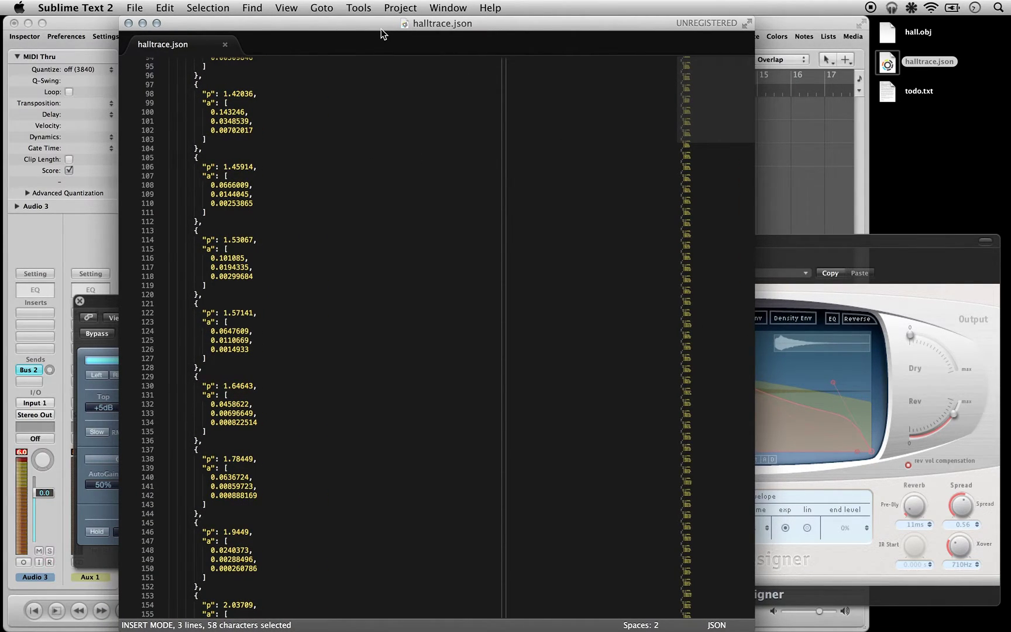
# - Hide Sublime Text and quit the tracer app
pyautogui.press('super+w')
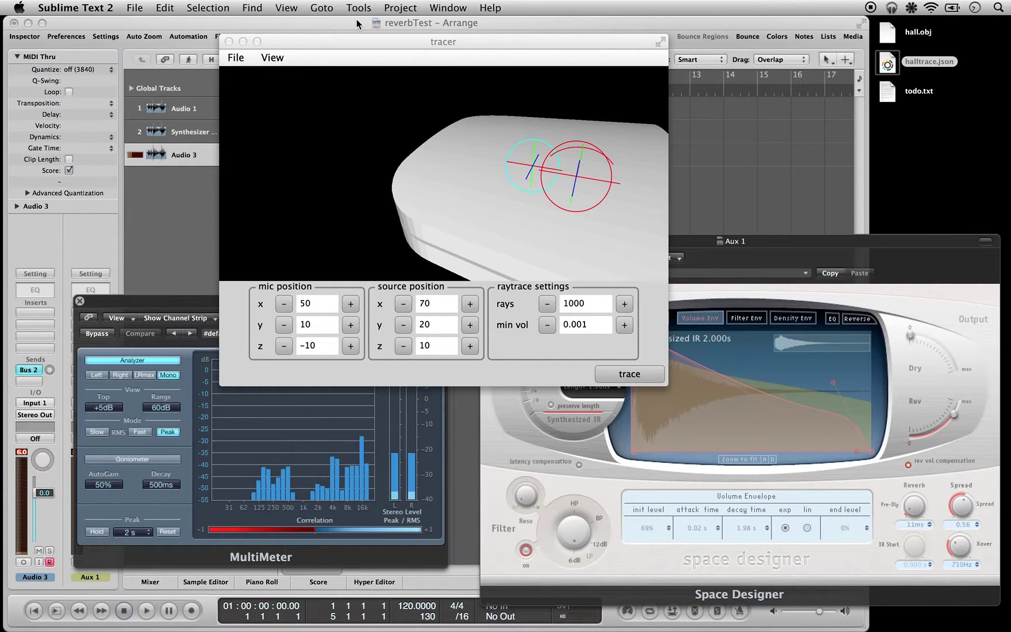
pyautogui.moveTo(375, 40); pyautogui.dragTo(306, 107)
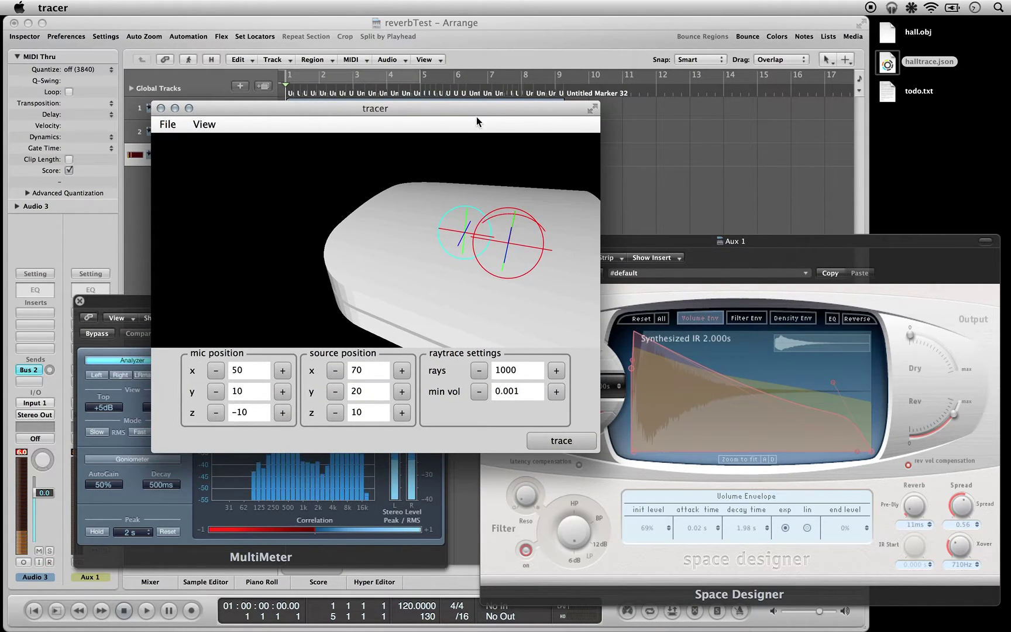
pyautogui.moveTo(373, 110); pyautogui.dragTo(506, 64)
pyautogui.press('super+q')
# - Run the flattener project from Xcode and rotate its speaker plot to an oblique view
pyautogui.press('super+Tab')
pyautogui.press('super+grave')
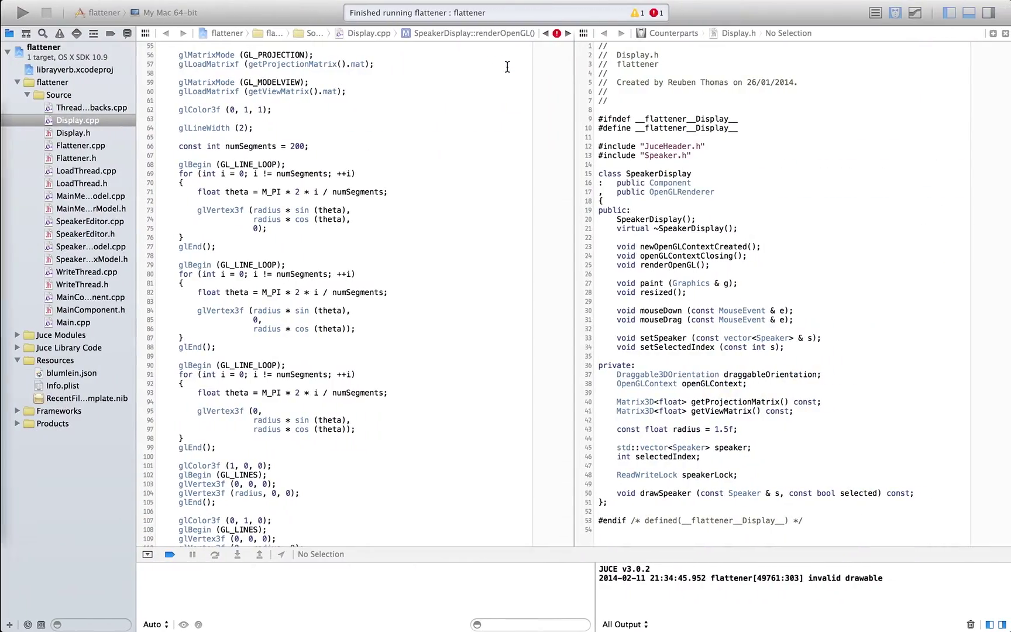
pyautogui.press('super+r')
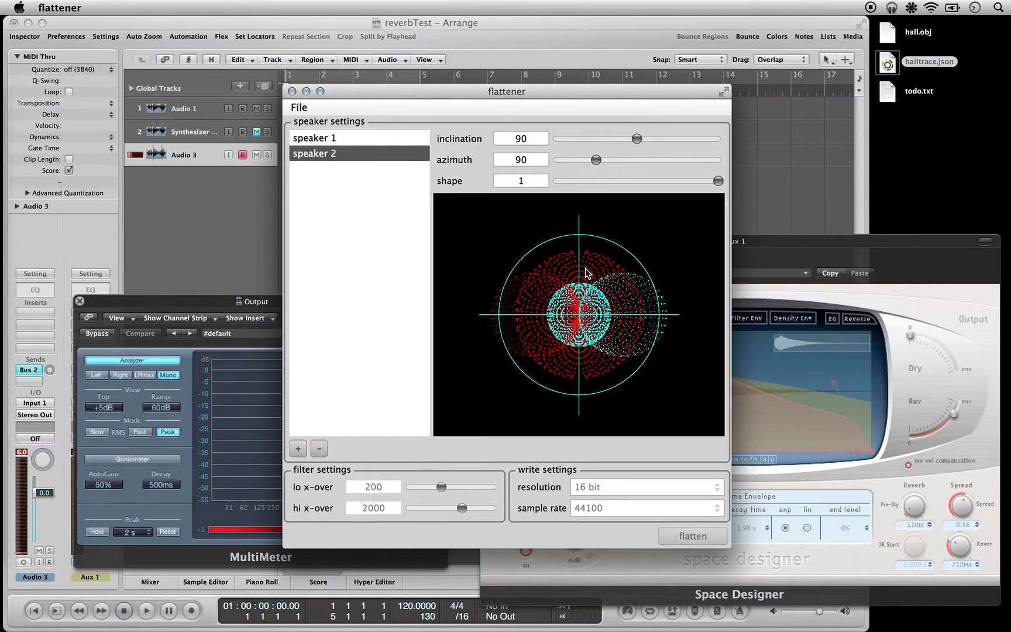
pyautogui.moveTo(587, 273); pyautogui.dragTo(670, 260)
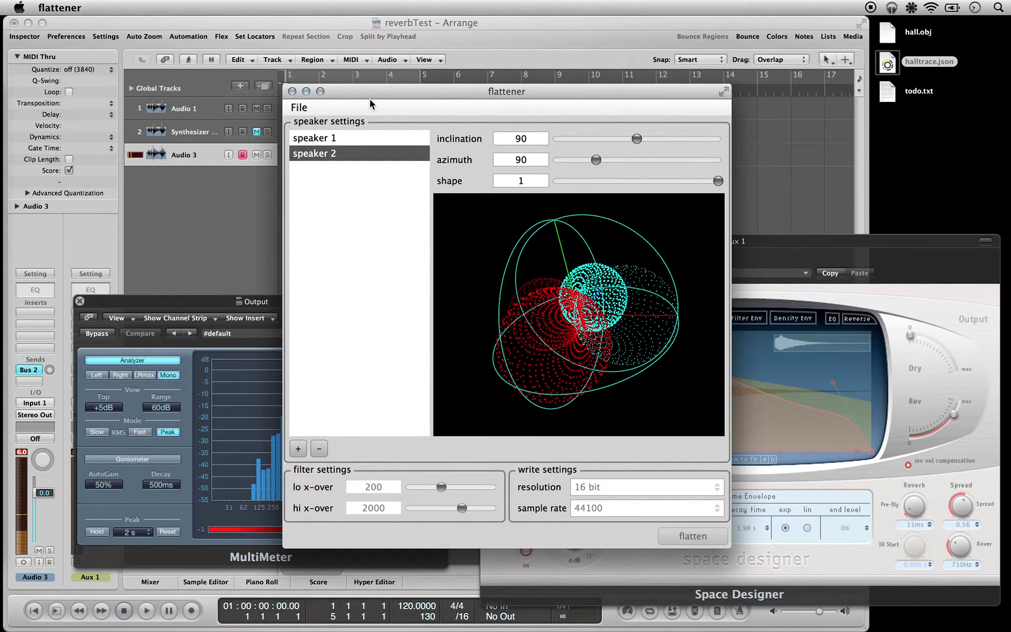
pyautogui.click(295, 107)
pyautogui.click(327, 124)
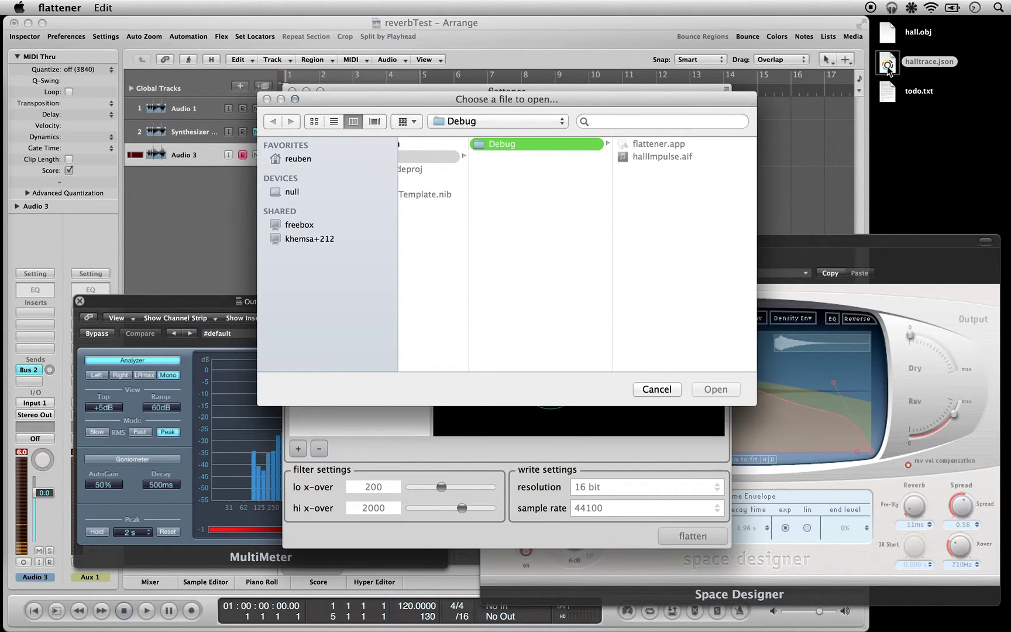
pyautogui.moveTo(888, 66); pyautogui.dragTo(673, 252)
pyautogui.press('Return')
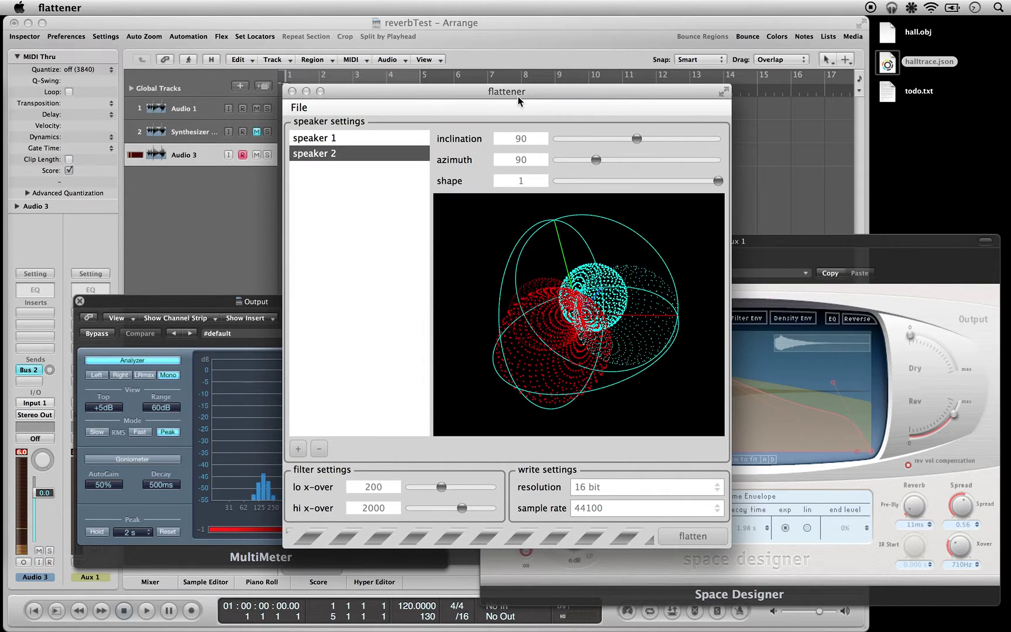
pyautogui.moveTo(519, 95); pyautogui.dragTo(503, 90)
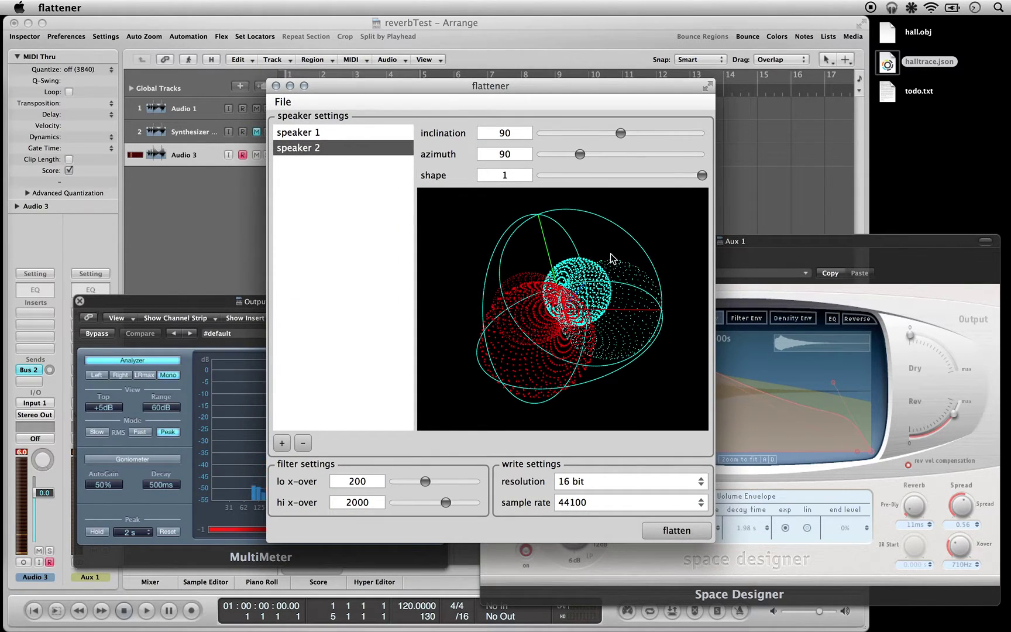
pyautogui.moveTo(611, 258); pyautogui.dragTo(615, 277)
pyautogui.click(281, 443)
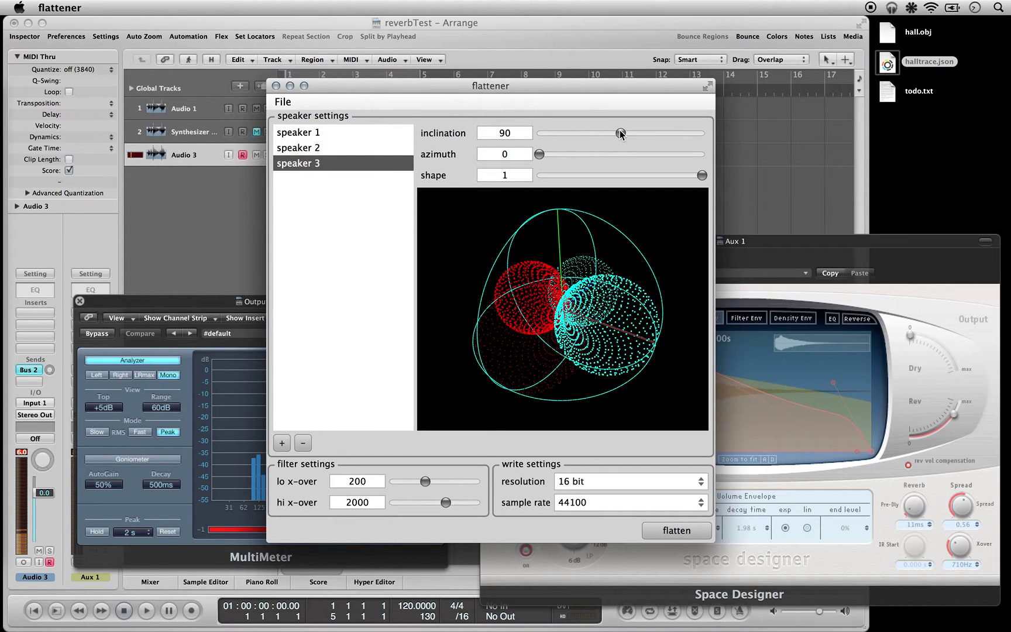
pyautogui.moveTo(621, 132)
pyautogui.mouseDown()
pyautogui.moveTo(667, 133)
pyautogui.moveTo(561, 134)
pyautogui.moveTo(625, 133)
pyautogui.mouseUp()
pyautogui.moveTo(539, 154); pyautogui.dragTo(601, 154)
pyautogui.moveTo(701, 177); pyautogui.dragTo(524, 190)
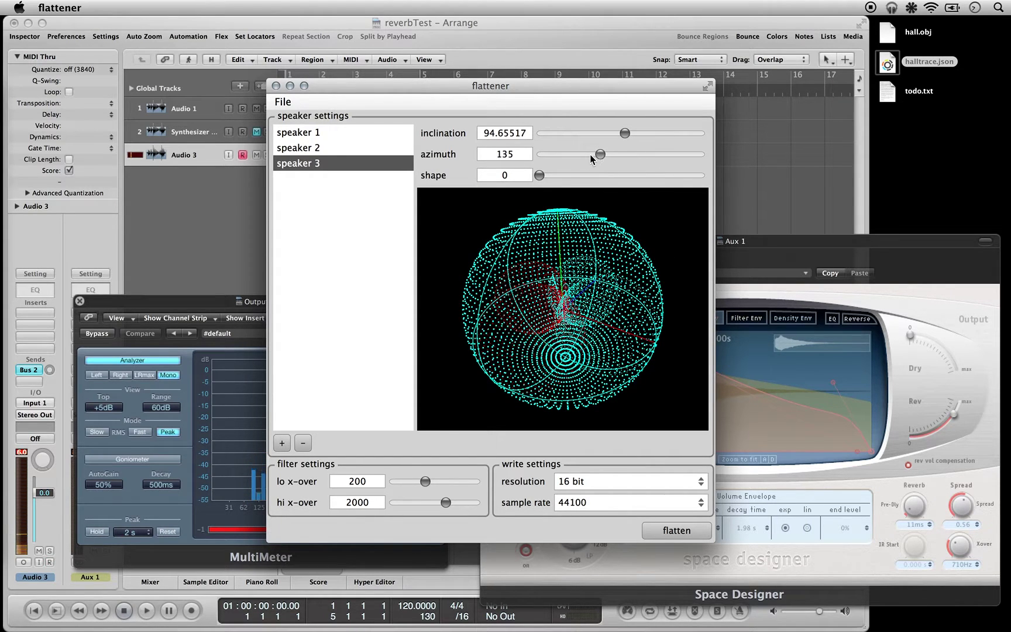
pyautogui.moveTo(540, 175); pyautogui.dragTo(770, 170)
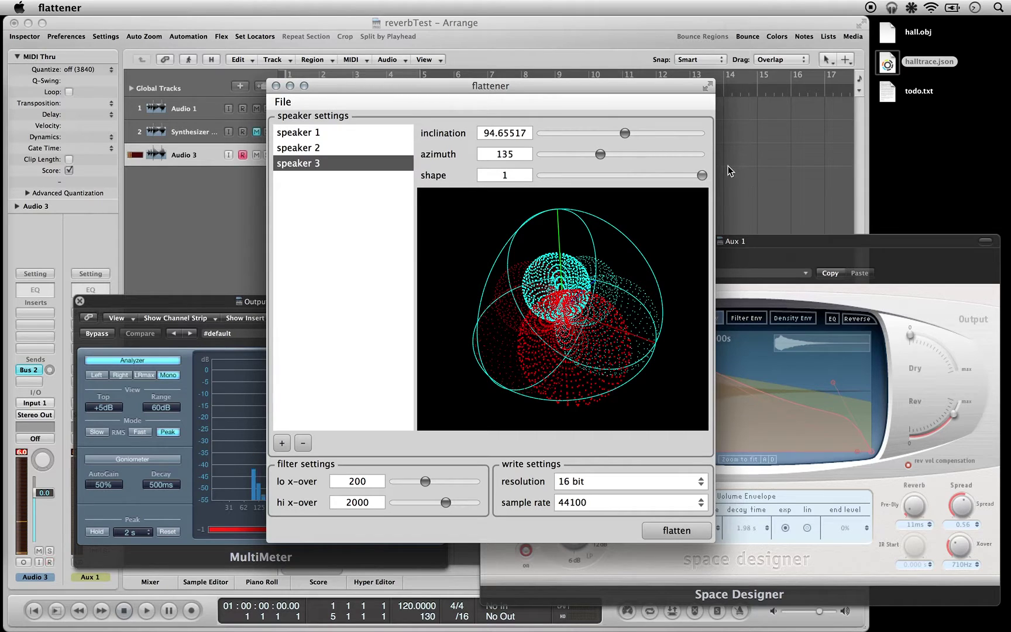
pyautogui.moveTo(702, 175); pyautogui.dragTo(624, 191)
pyautogui.click(302, 443)
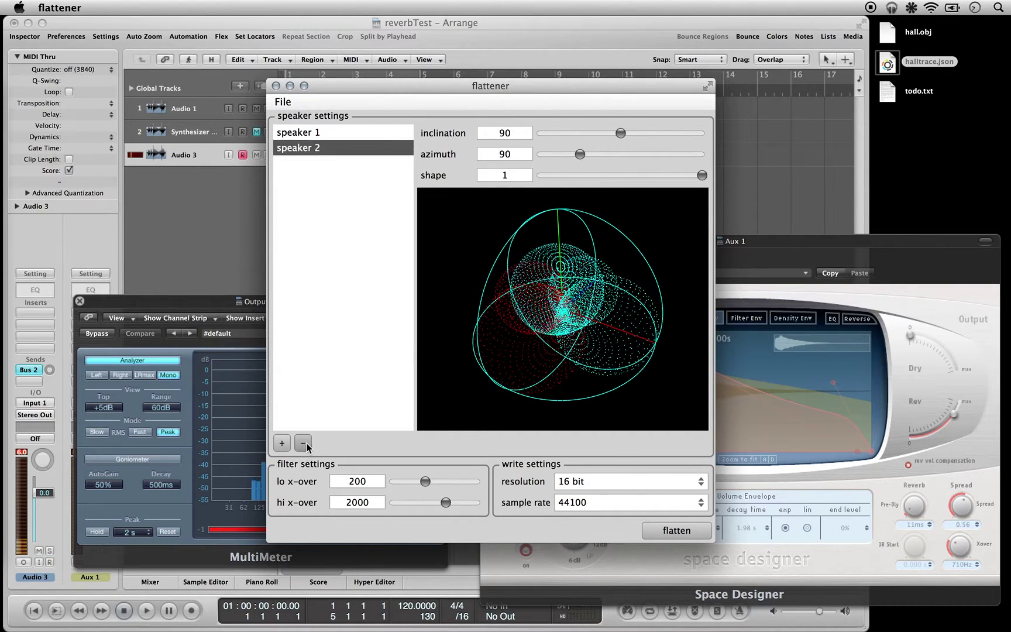
pyautogui.moveTo(594, 326); pyautogui.dragTo(592, 358)
pyautogui.click(341, 131)
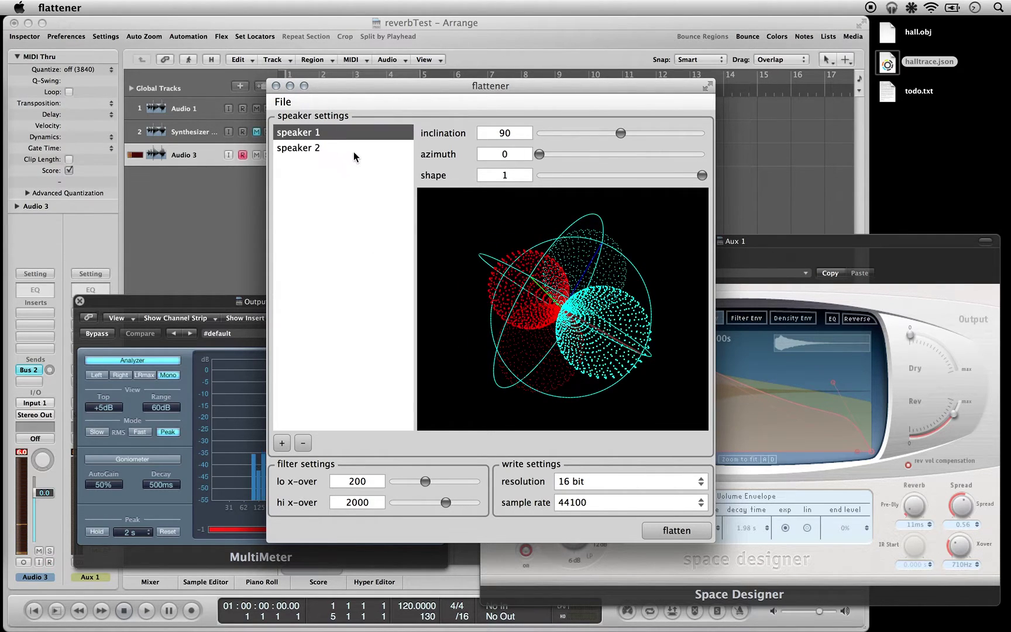
pyautogui.click(354, 149)
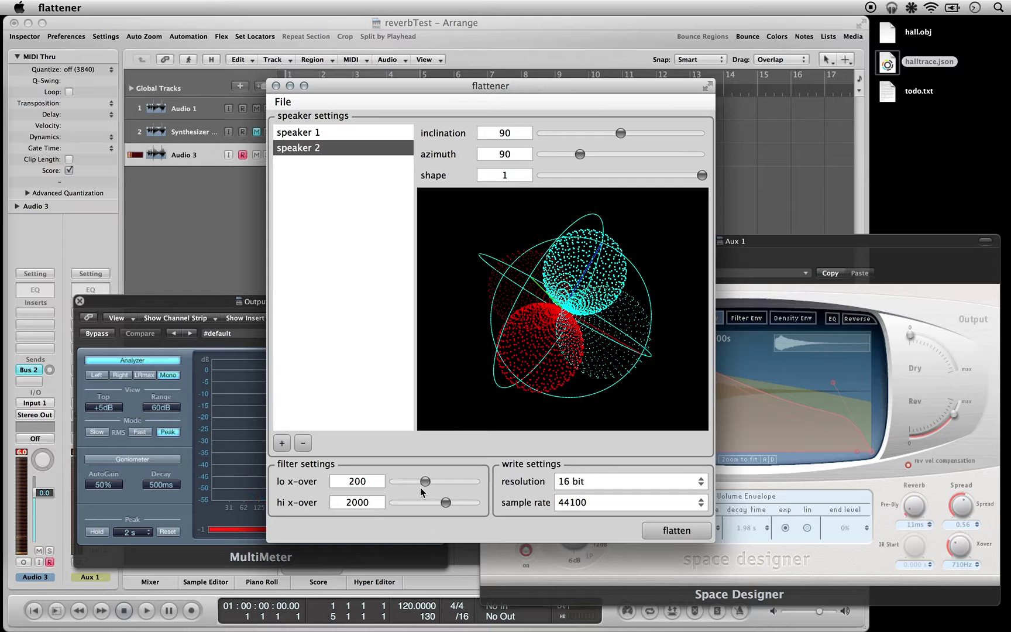
pyautogui.click(675, 530)
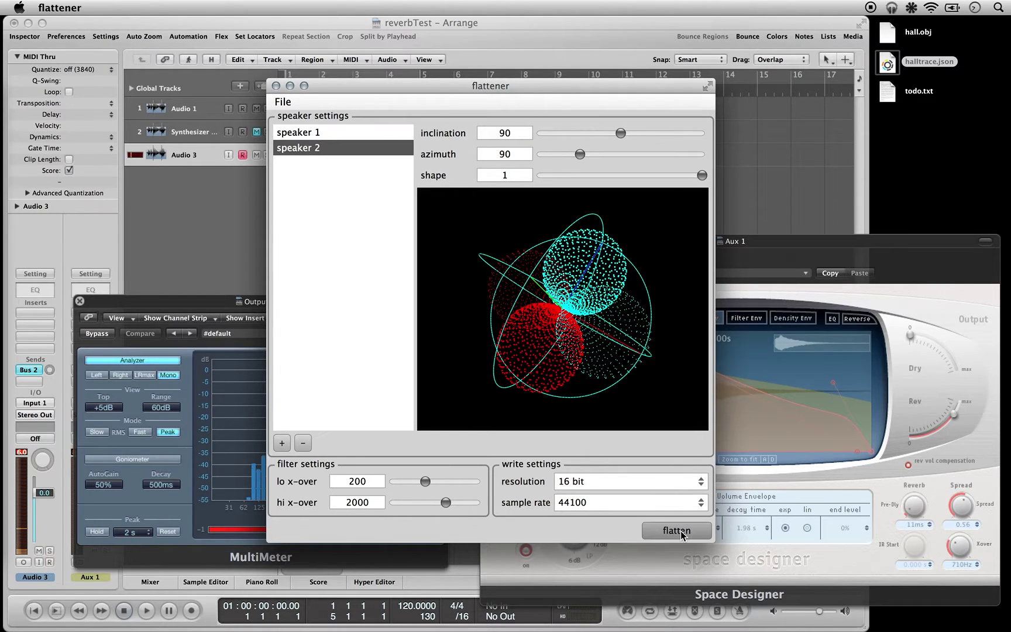
# - Flatten the trace and save it as hallimpulse.aif on the Desktop
pyautogui.hscroll(-10, 580, 229)
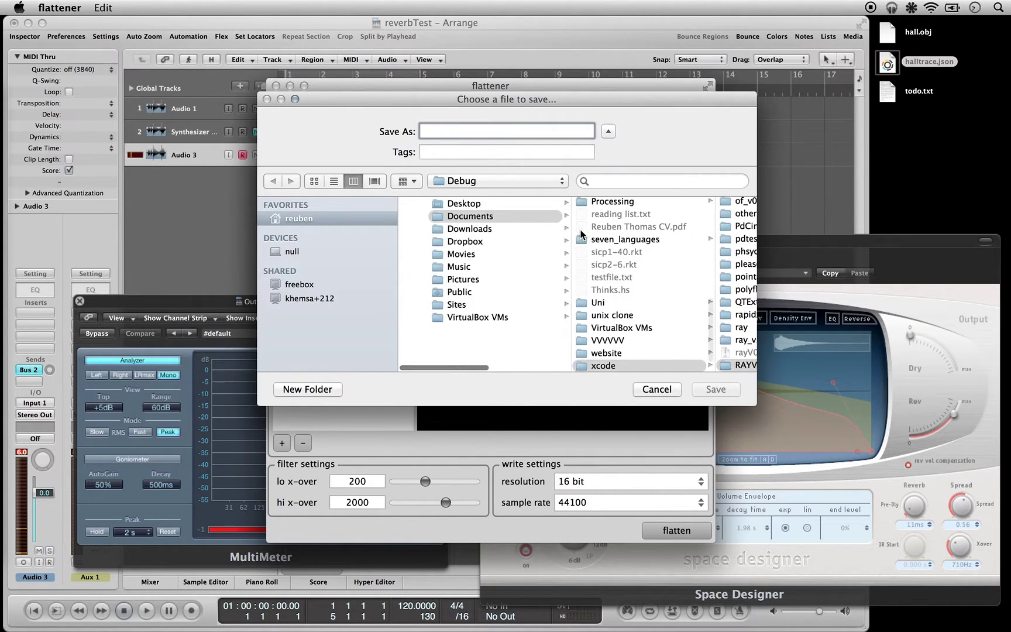
pyautogui.click(446, 202)
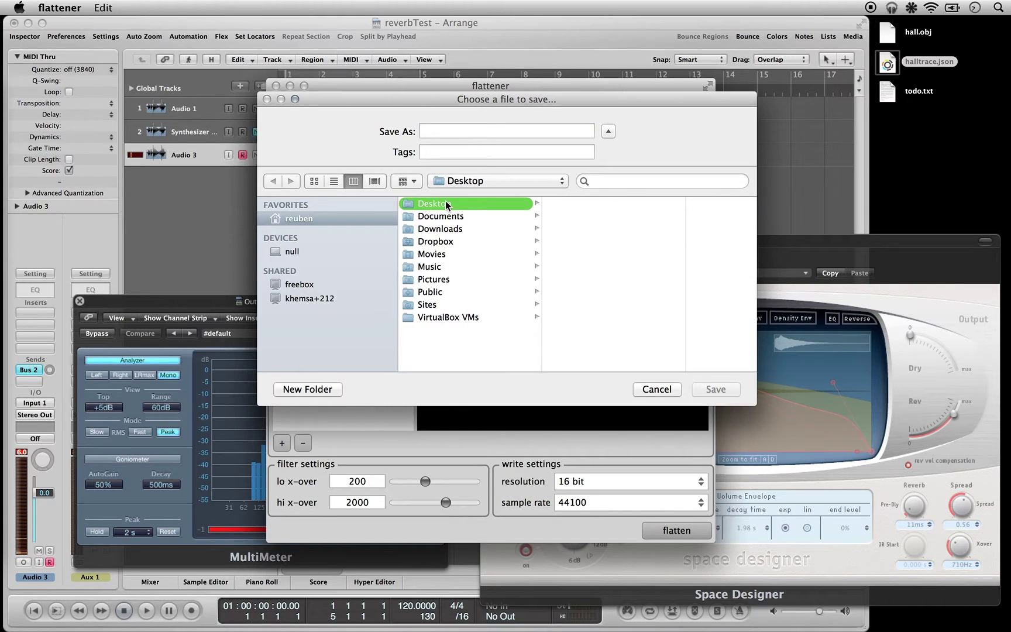
pyautogui.click(488, 129)
pyautogui.write('hallim')
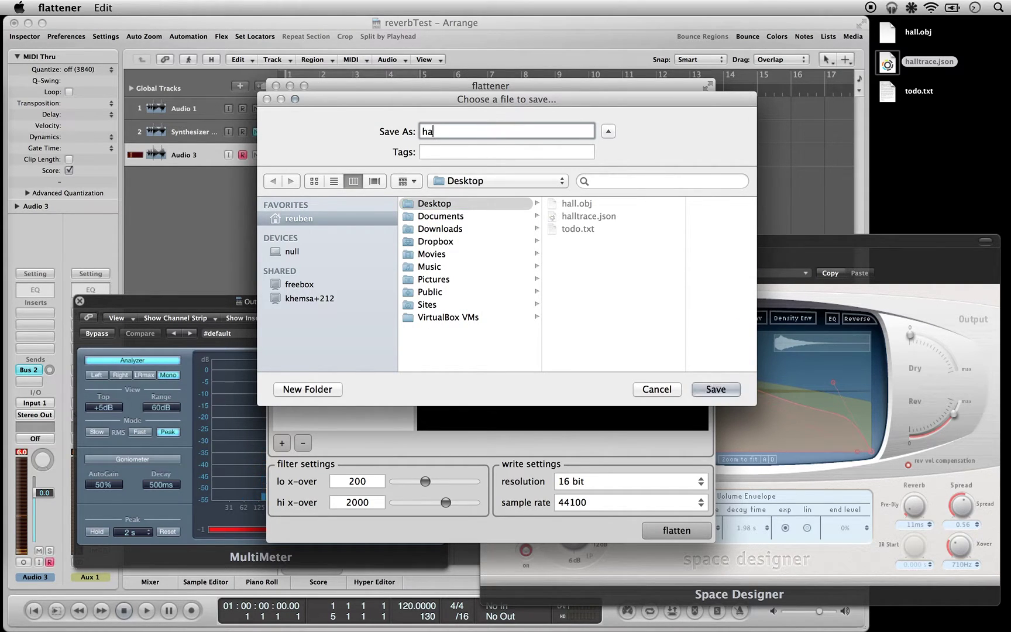
pyautogui.write('lse')
pyautogui.press('Return')
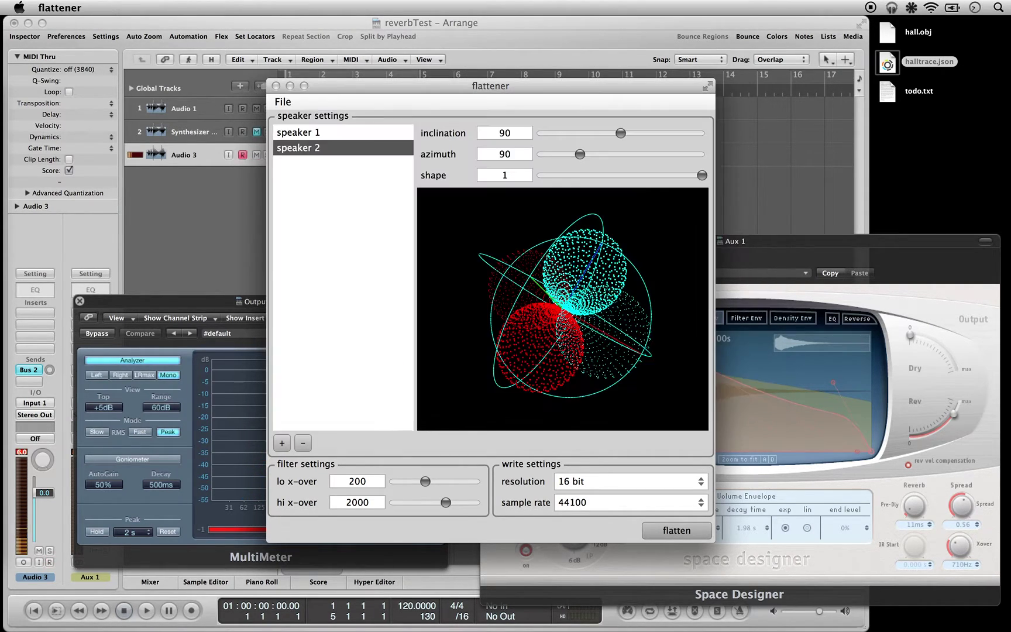
# - Drag hallimpulse.aif onto Space Designer's impulse response display
pyautogui.moveTo(501, 86); pyautogui.dragTo(408, 65)
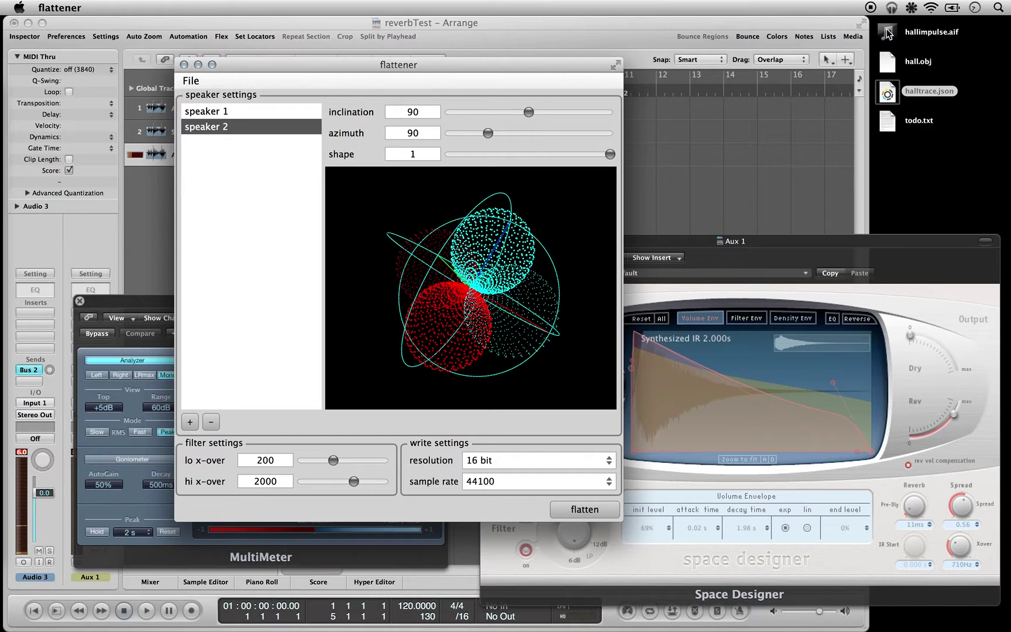
pyautogui.moveTo(887, 33); pyautogui.dragTo(880, 363)
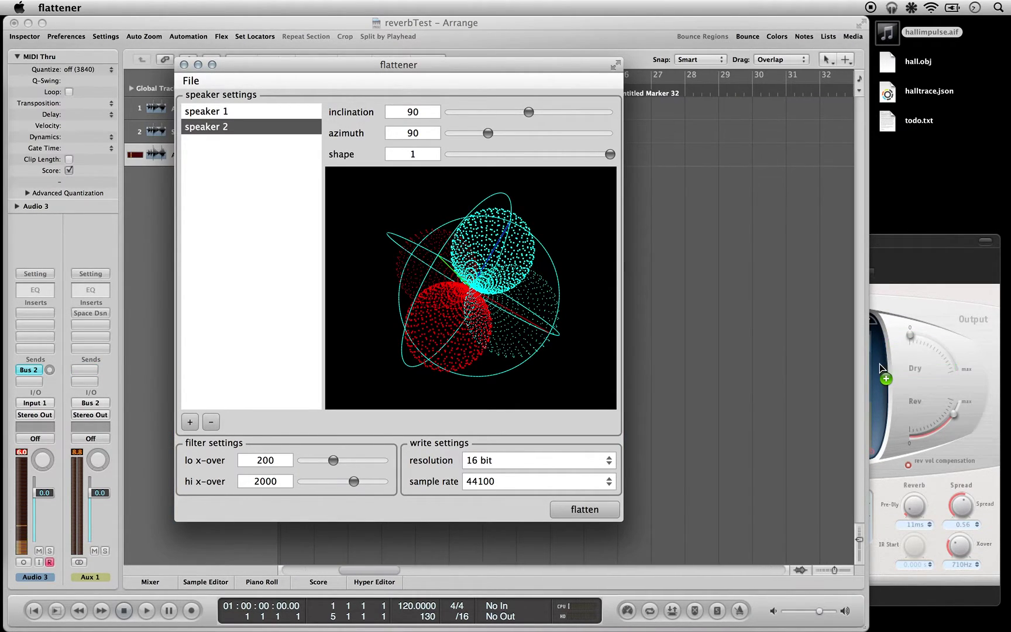
pyautogui.click(913, 251)
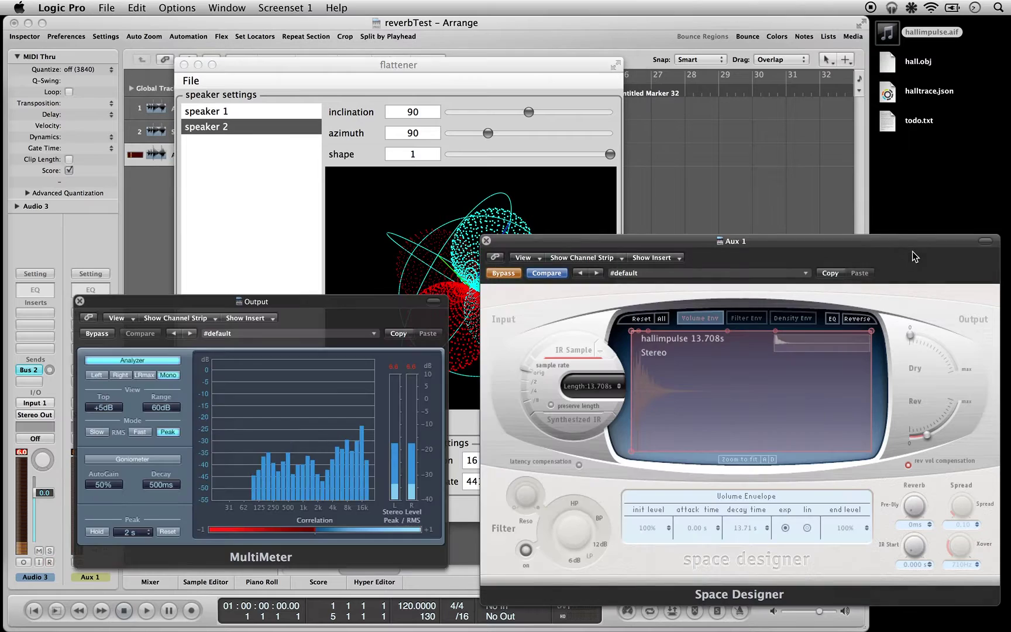
# - Disarm Audio 3, play the arrangement from bar 1, stop, then un-bypass Space Designer
pyautogui.click(702, 179)
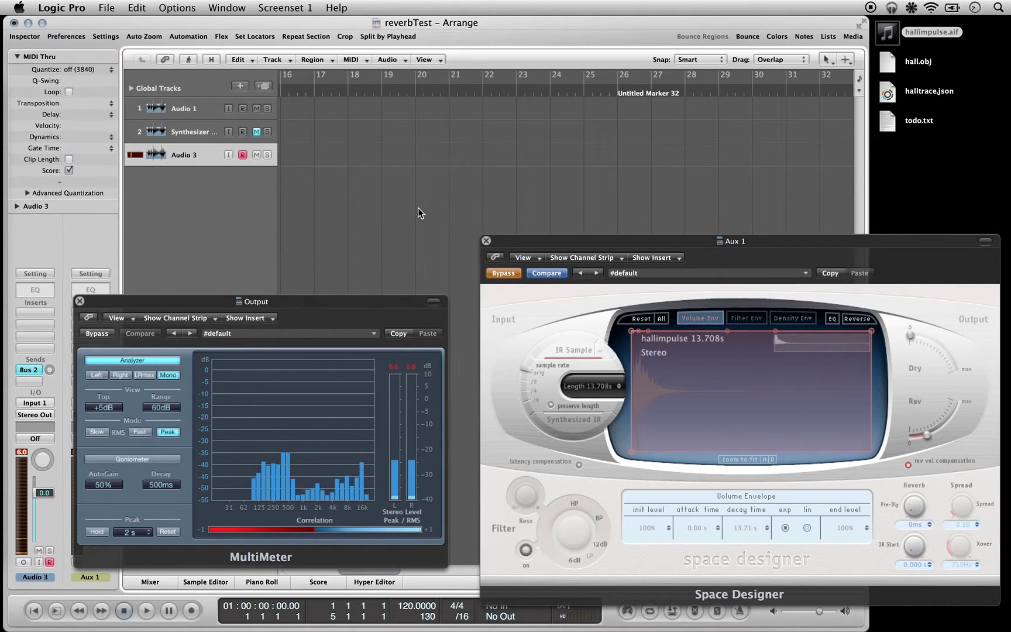
pyautogui.hscroll(-10, 418, 207)
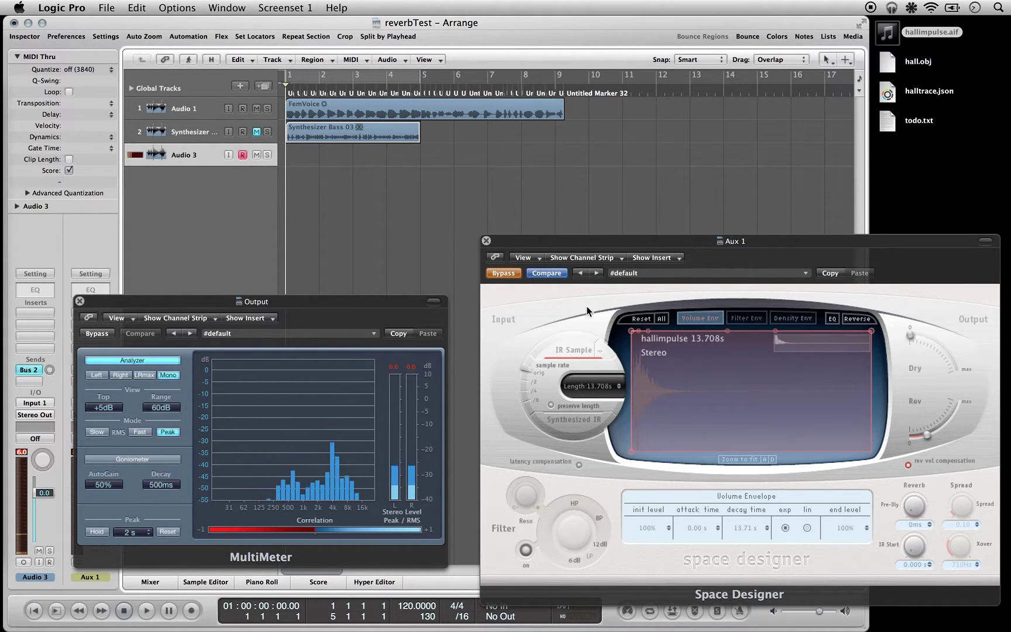
pyautogui.click(242, 156)
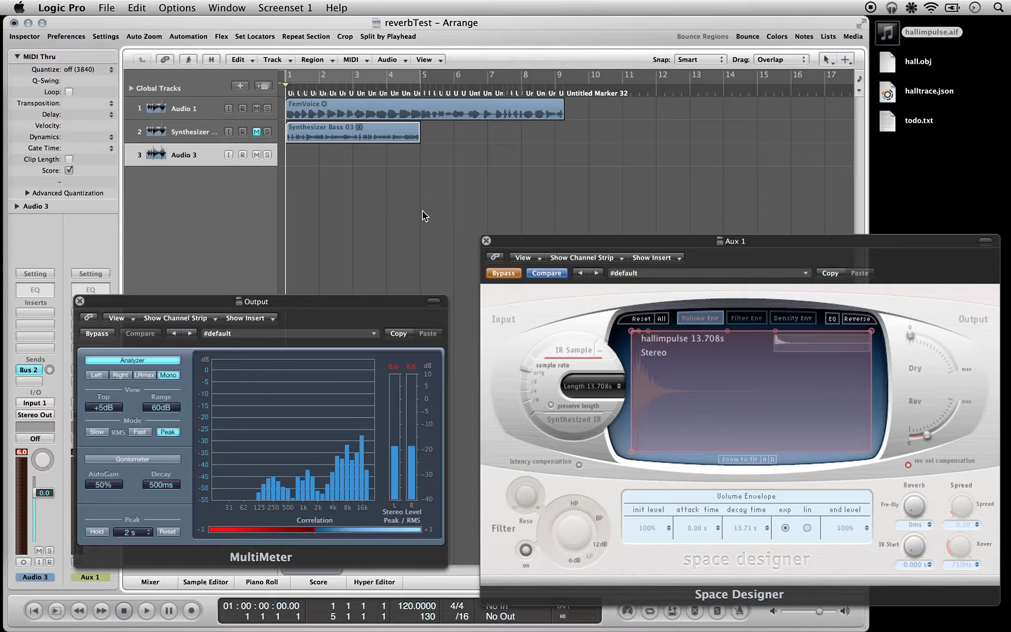
pyautogui.press('space')
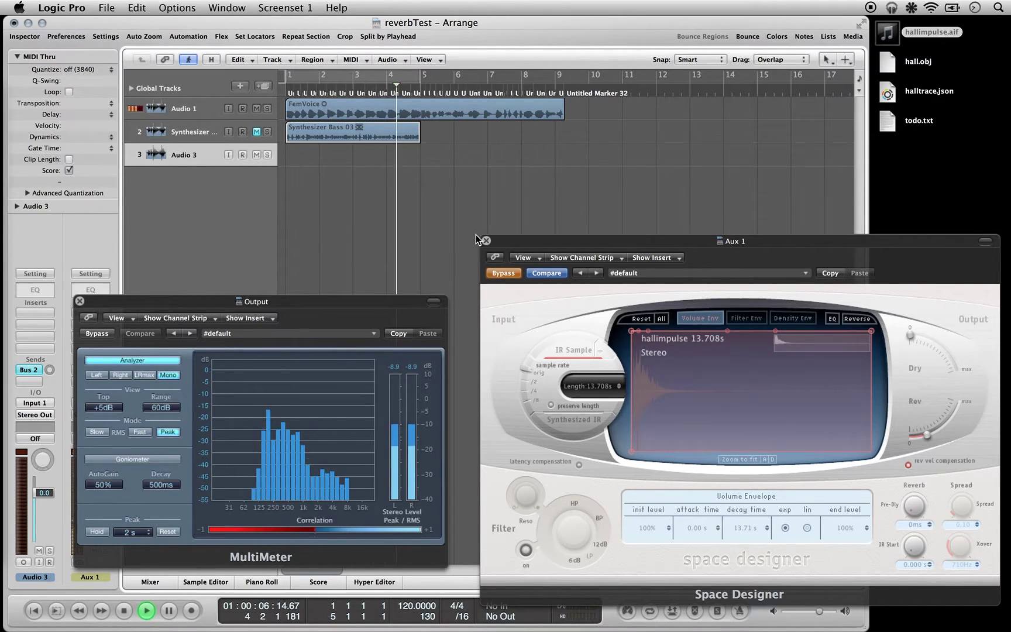
pyautogui.press('space')
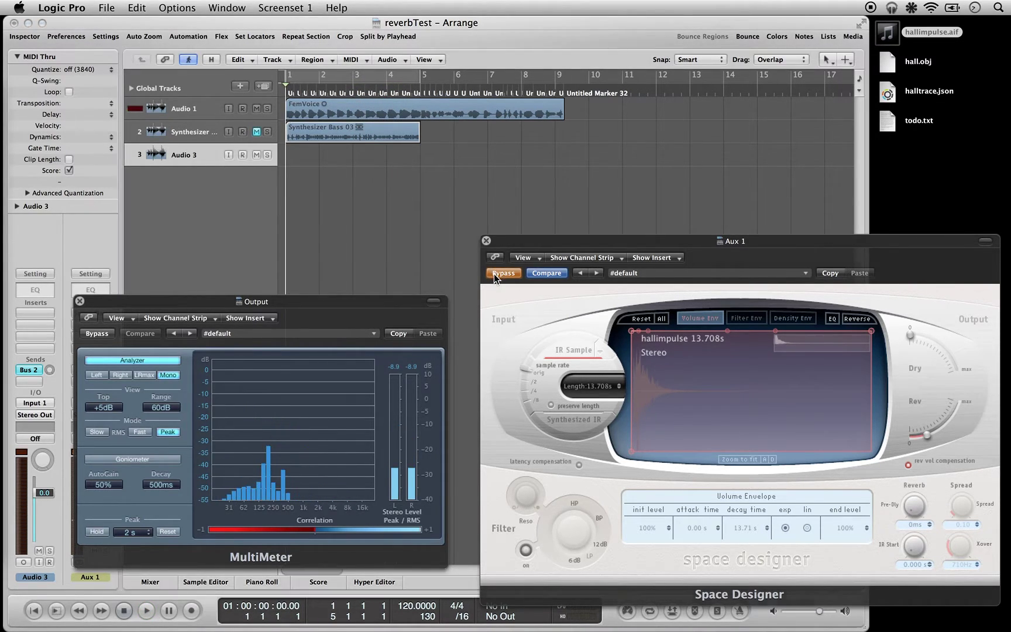
pyautogui.click(495, 273)
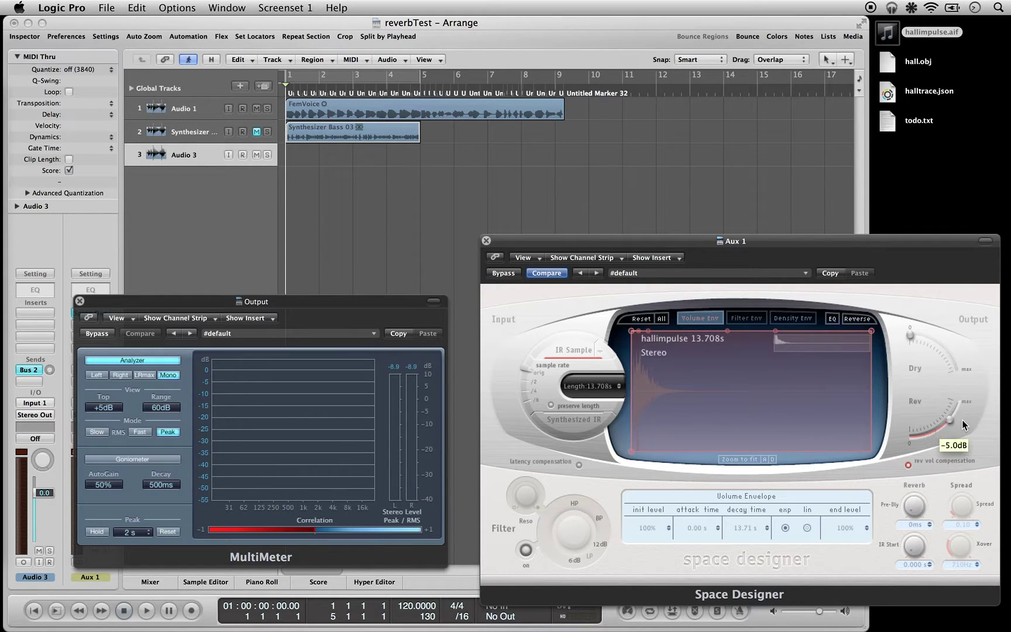
# - Raise the reverb wet level near maximum, audition the song, and re-arm Audio 3
pyautogui.moveTo(962, 419); pyautogui.dragTo(972, 411)
pyautogui.press('space')
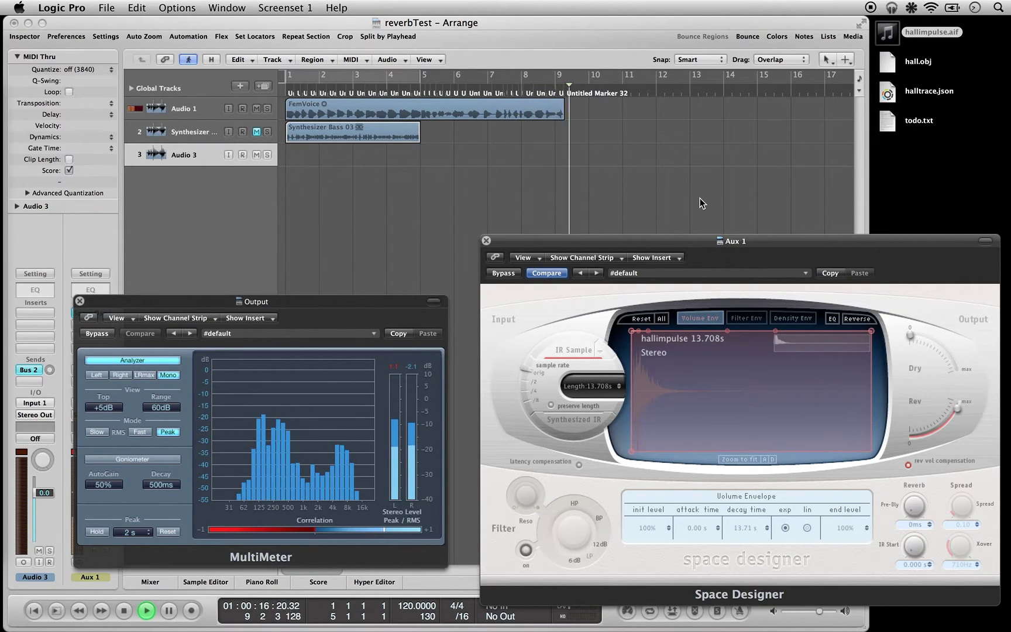
pyautogui.press('space')
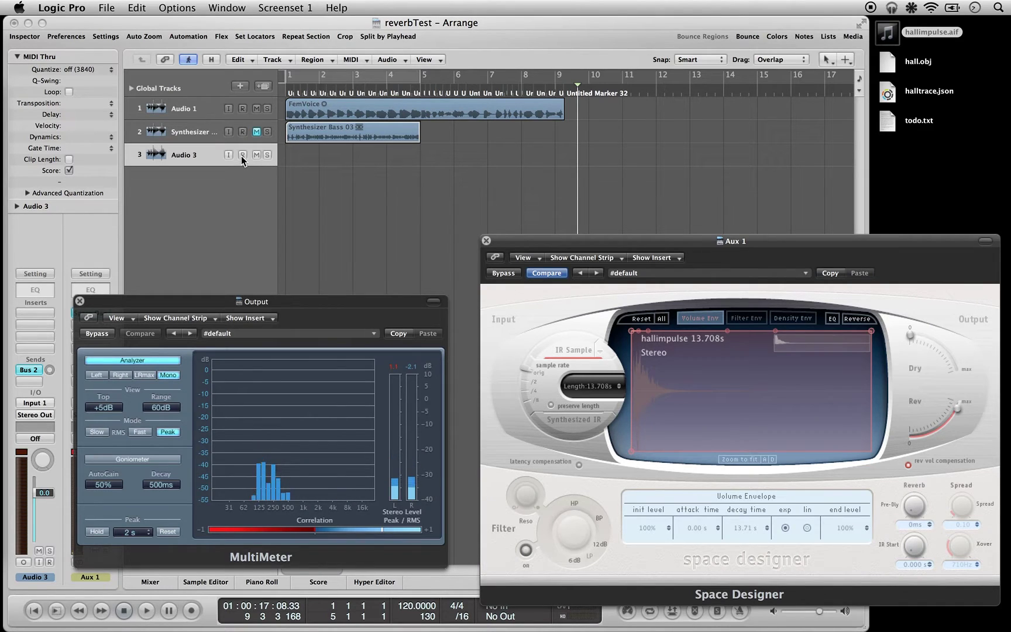
pyautogui.click(242, 155)
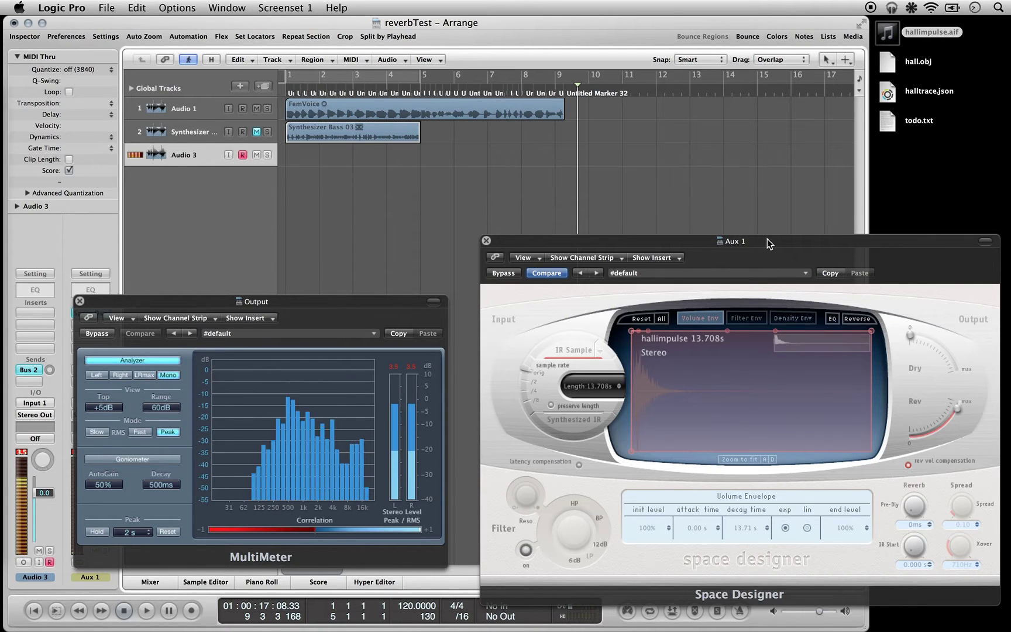
pyautogui.moveTo(768, 239); pyautogui.dragTo(759, 184)
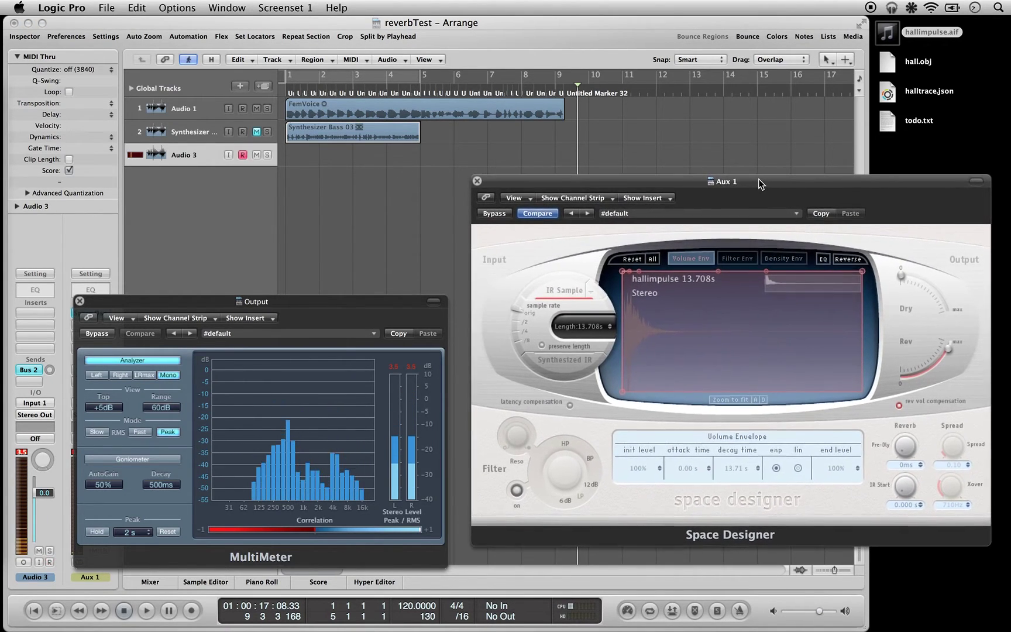